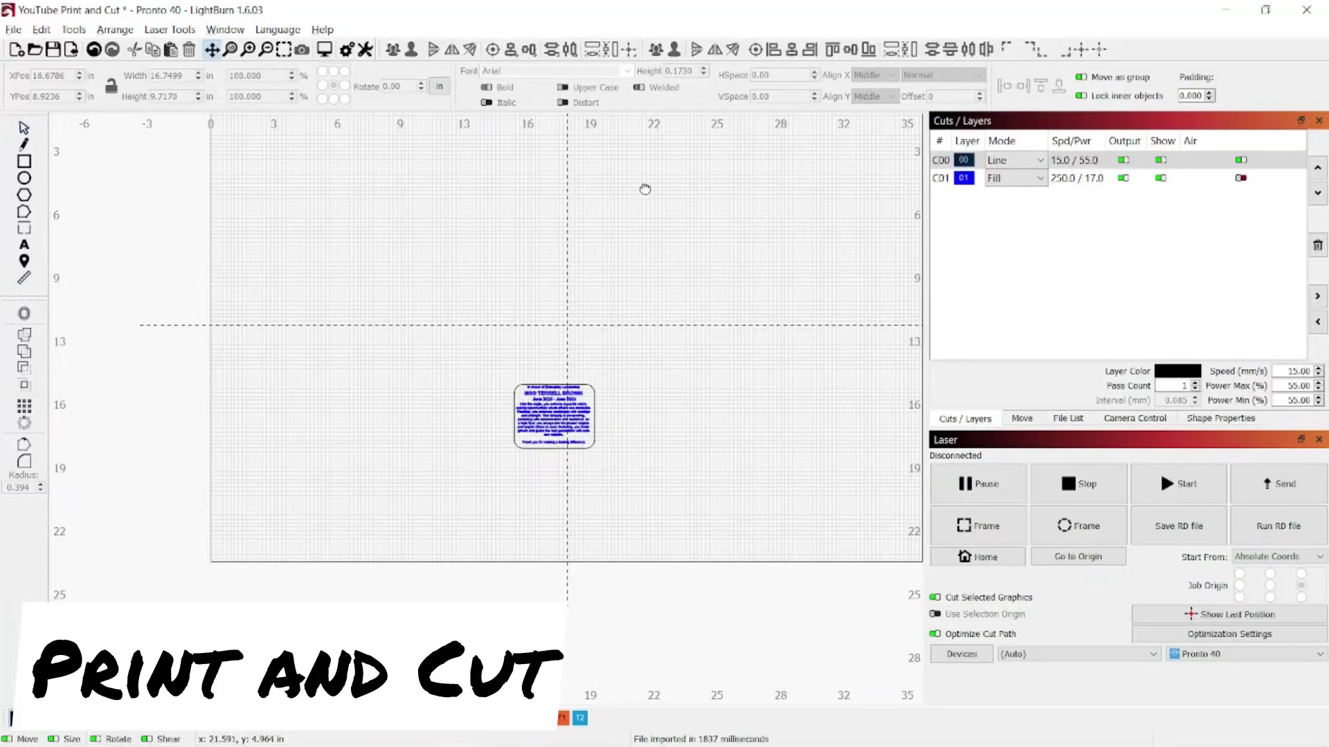
Import Eagle for Josh.pdf from the Eagle Plaque folder onto the bed.
{"action": "left_click_drag", "start_coordinate": [644, 190], "coordinate": [584, 273]}
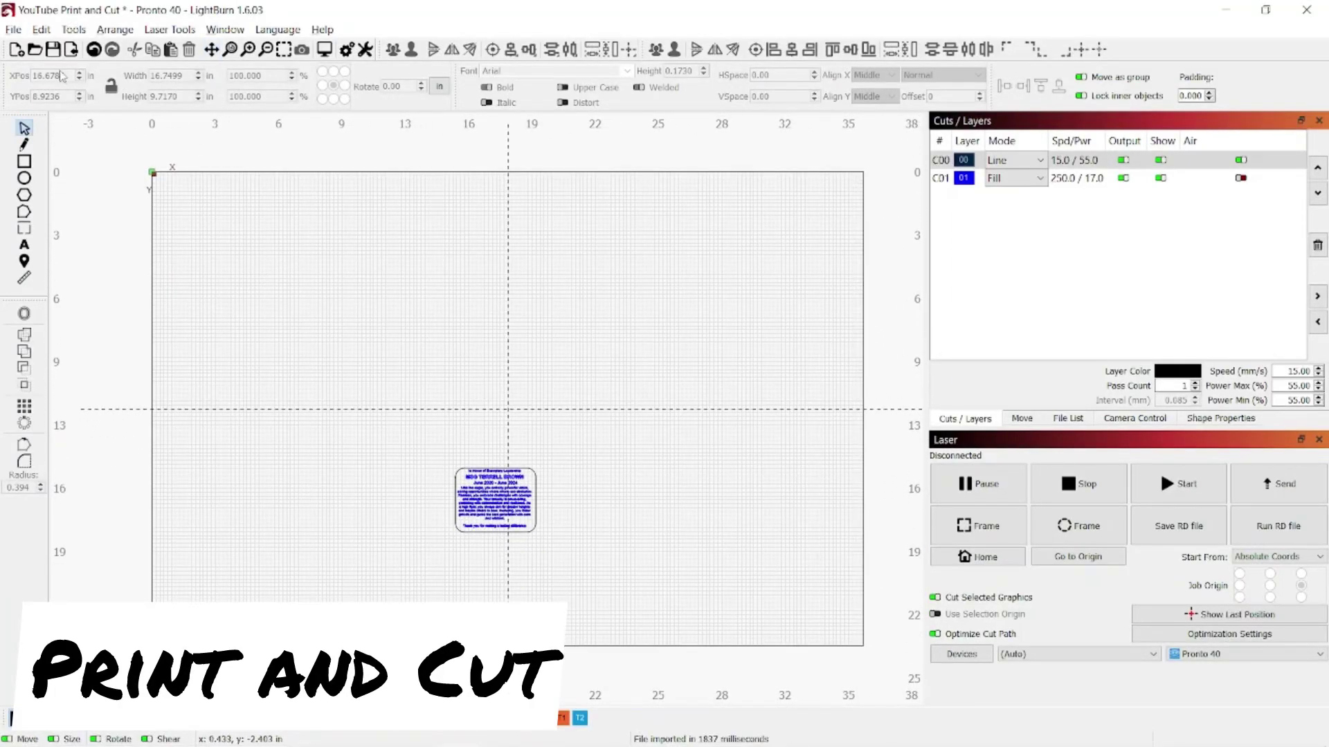
{"action": "left_click", "coordinate": [13, 29]}
{"action": "left_click", "coordinate": [76, 130]}
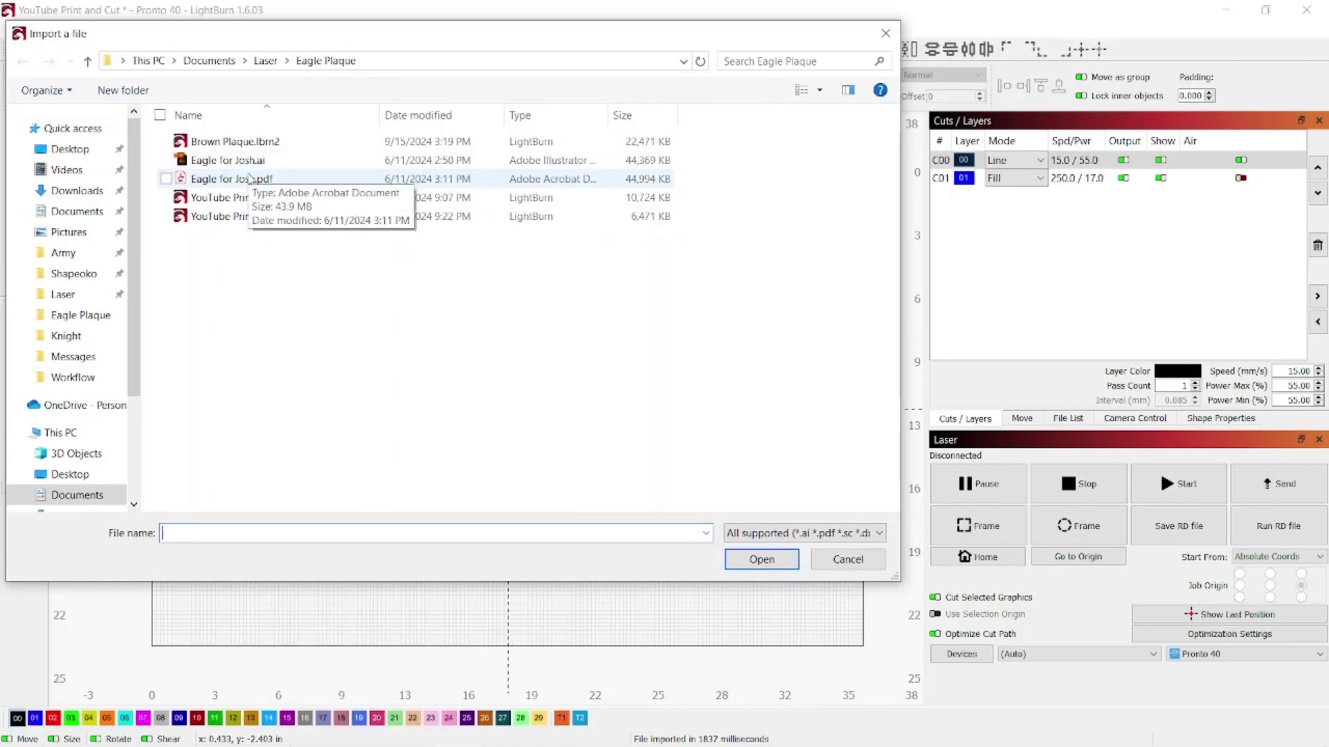
{"action": "left_click", "coordinate": [235, 179]}
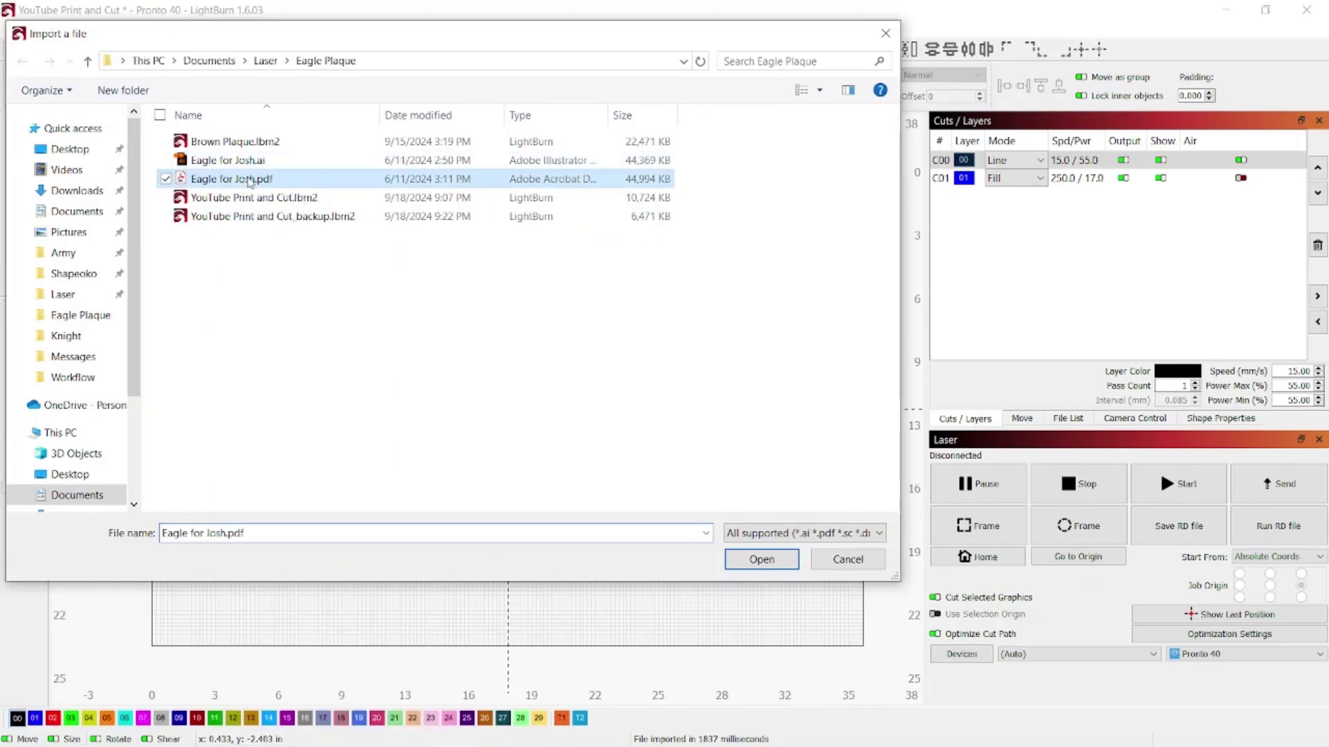
{"action": "left_click", "coordinate": [761, 561]}
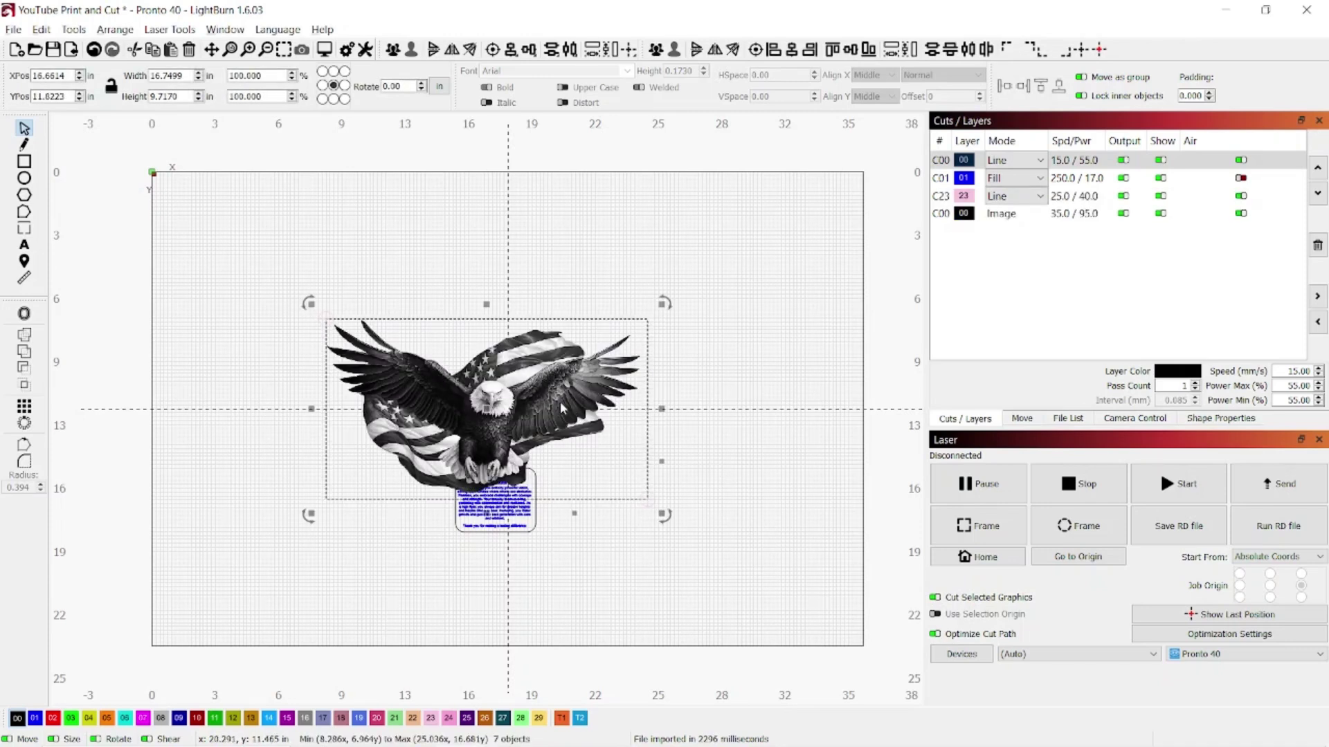
Shift the eagle image slightly to the right.
{"action": "left_click_drag", "start_coordinate": [562, 408], "coordinate": [582, 409]}
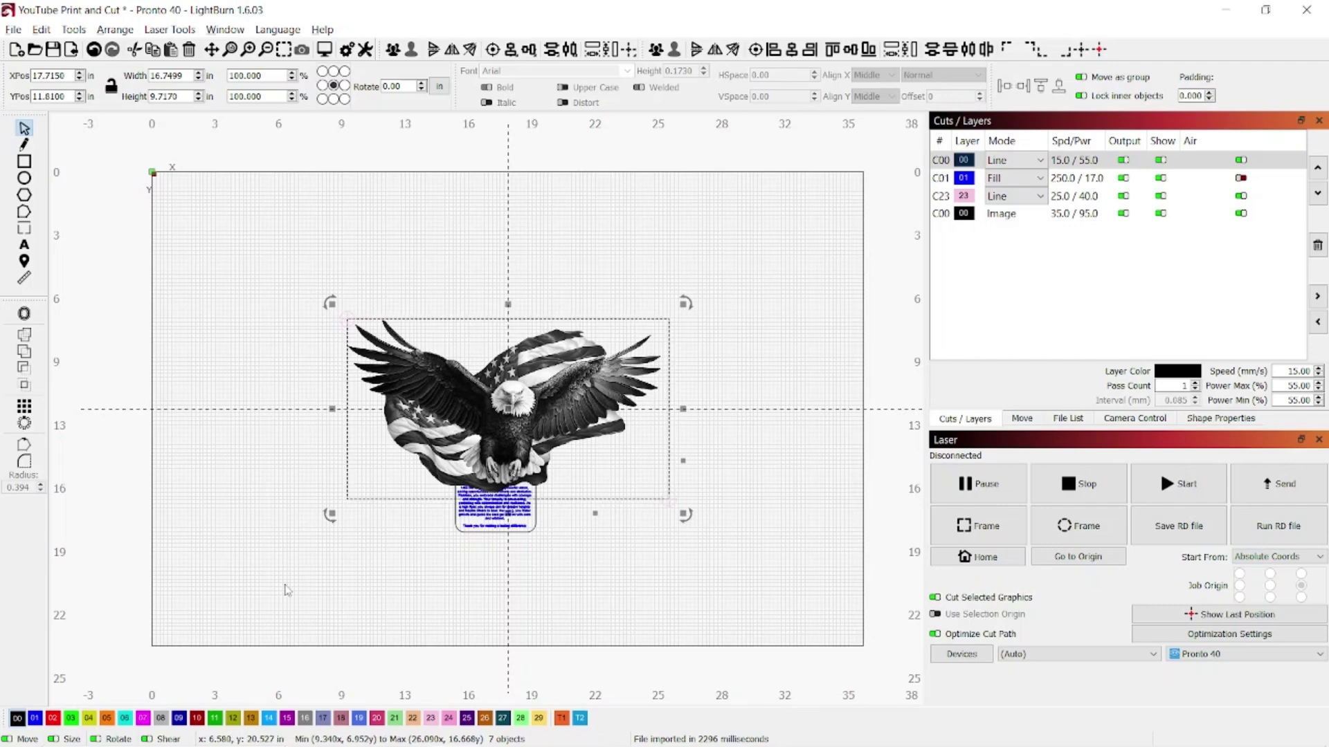
{"action": "scroll", "coordinate": [510, 557], "scroll_direction": "up", "scroll_amount": 2}
{"action": "scroll", "coordinate": [511, 556], "scroll_direction": "up", "scroll_amount": 1}
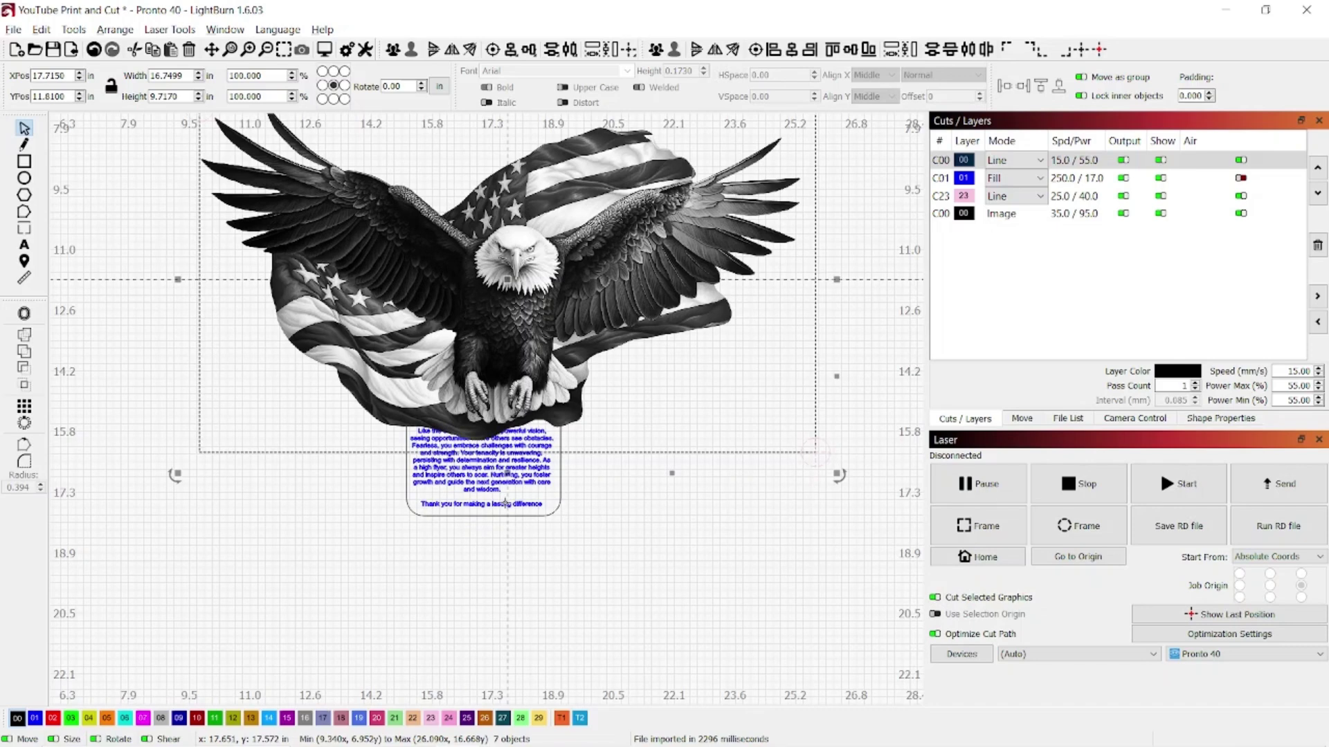
Move the blue text plaque and its plate down beneath the eagle's talons.
{"action": "left_click", "coordinate": [508, 515]}
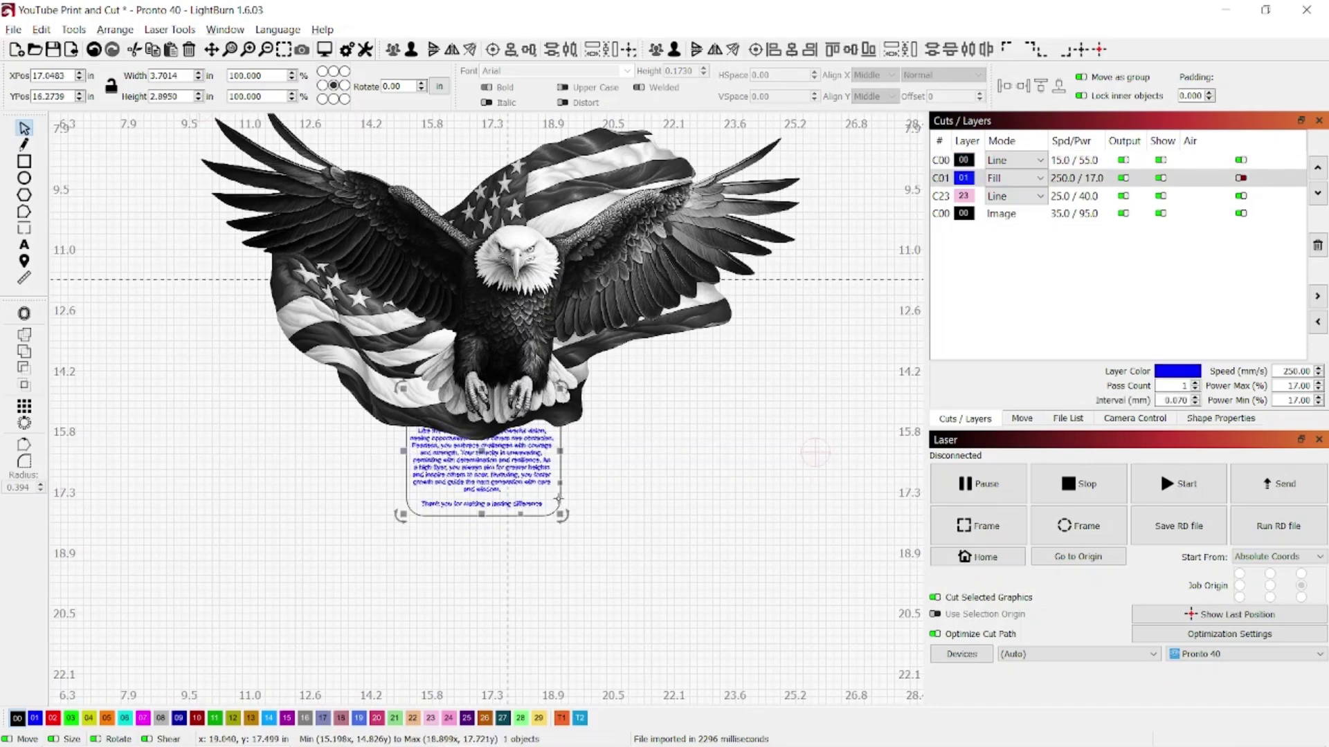
{"action": "left_click", "coordinate": [483, 457], "text": "shift"}
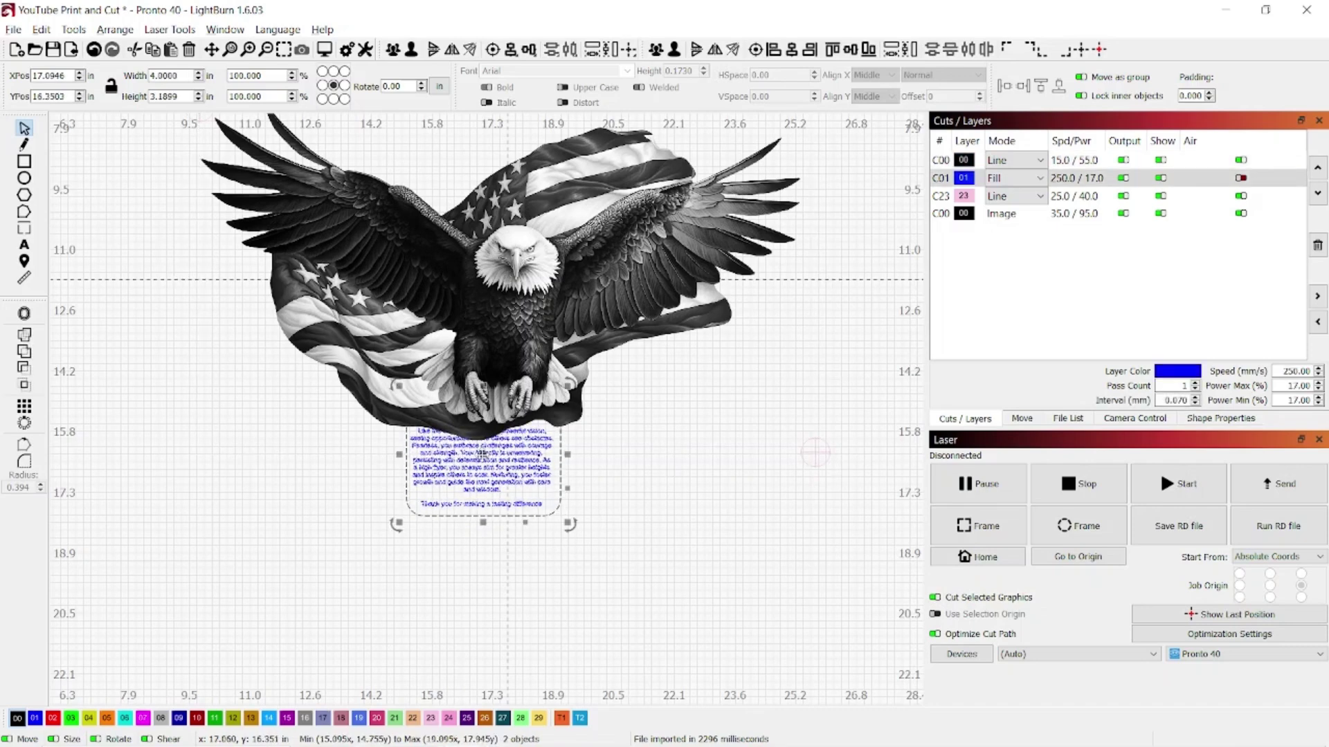
{"action": "left_click_drag", "start_coordinate": [484, 458], "coordinate": [510, 484]}
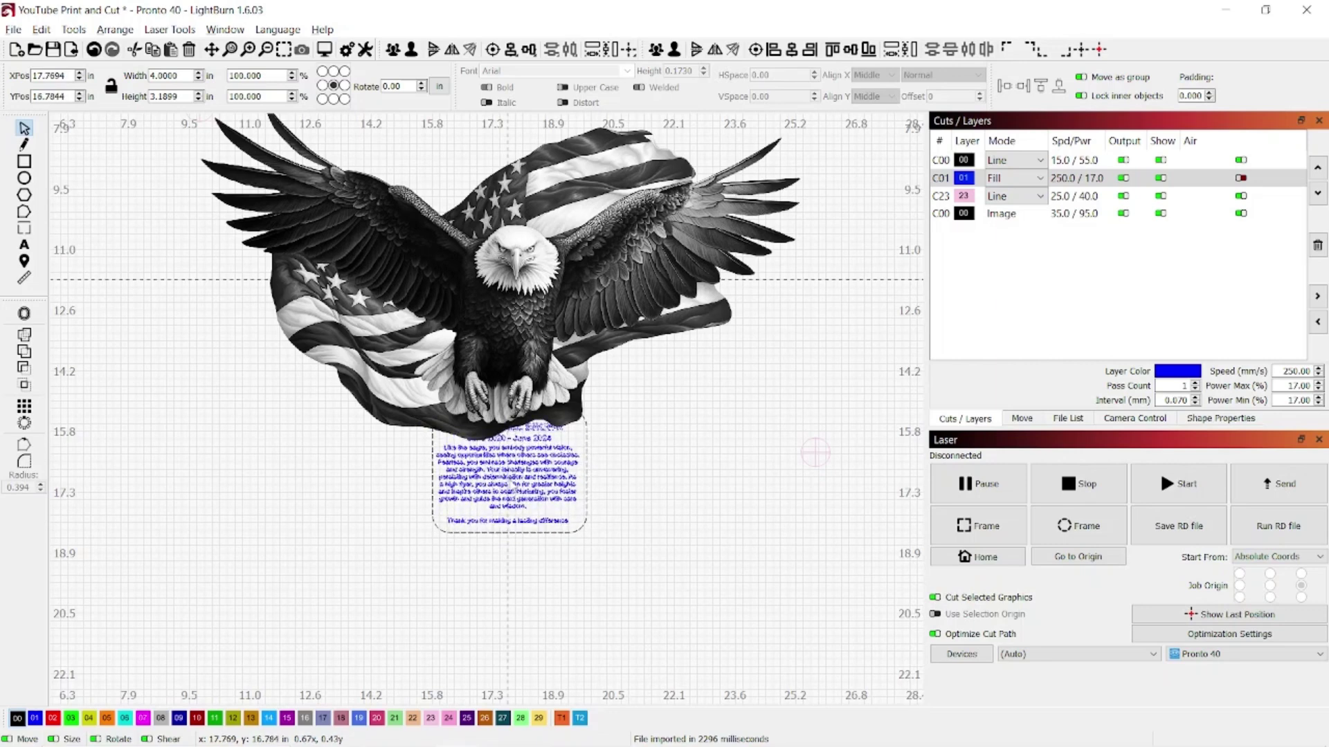
{"action": "scroll", "coordinate": [513, 360], "scroll_direction": "down", "scroll_amount": 3}
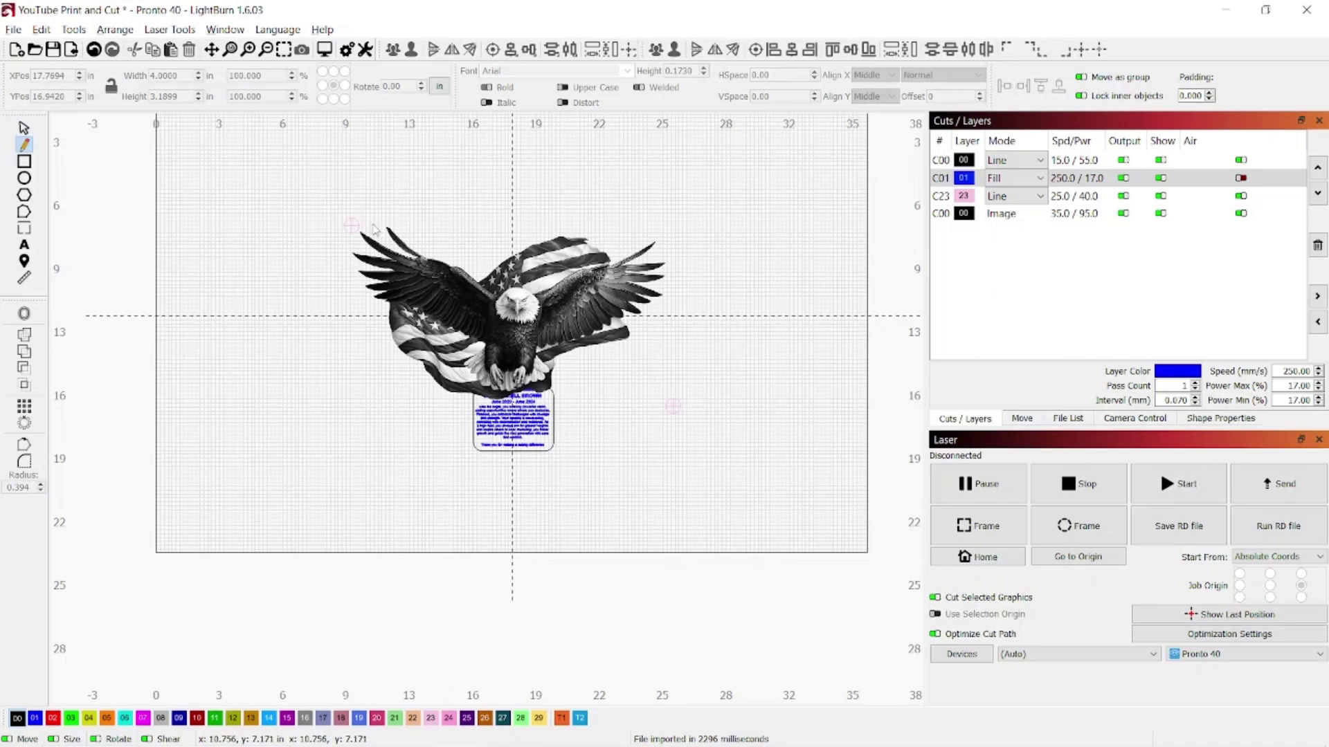
Delete both pink crosshair circles, the one near the wing tip and the one lower right.
{"action": "scroll", "coordinate": [371, 229], "scroll_direction": "up", "scroll_amount": 6}
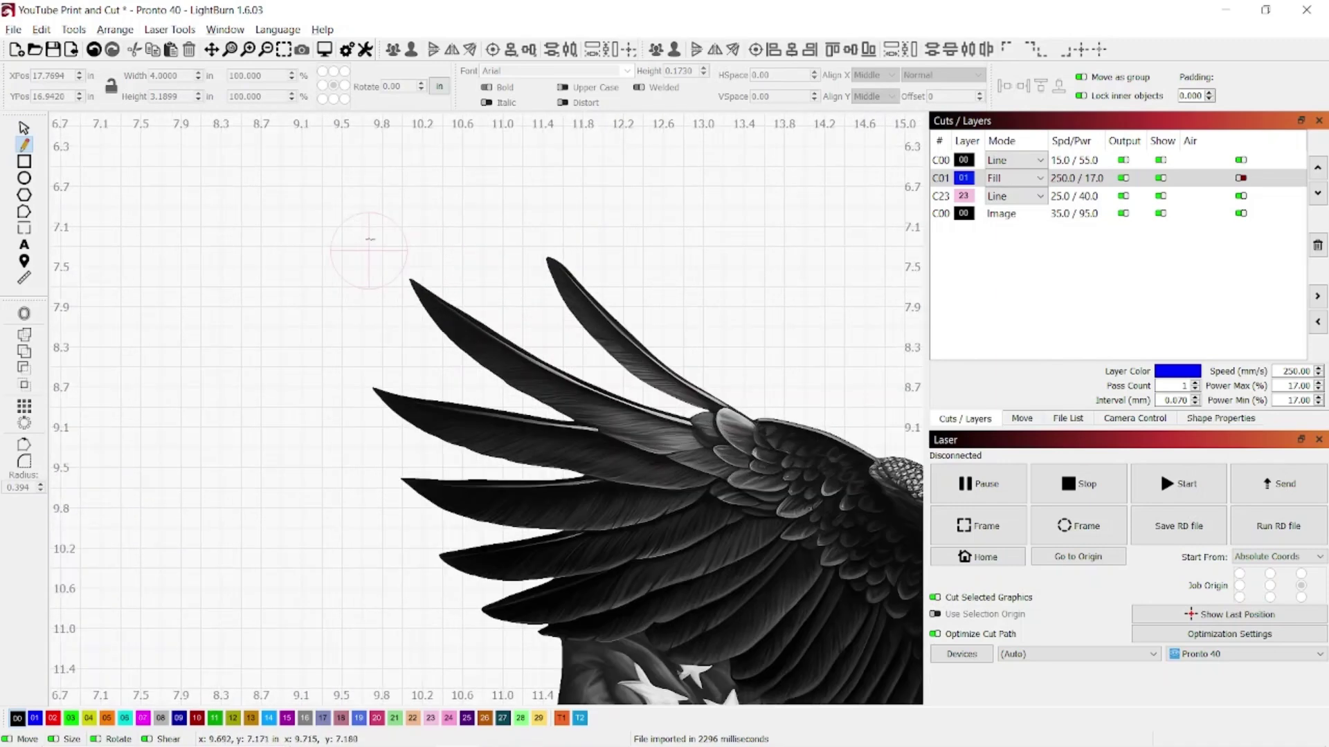
{"action": "key", "text": "Escape"}
{"action": "left_click_drag", "start_coordinate": [306, 199], "coordinate": [425, 315]}
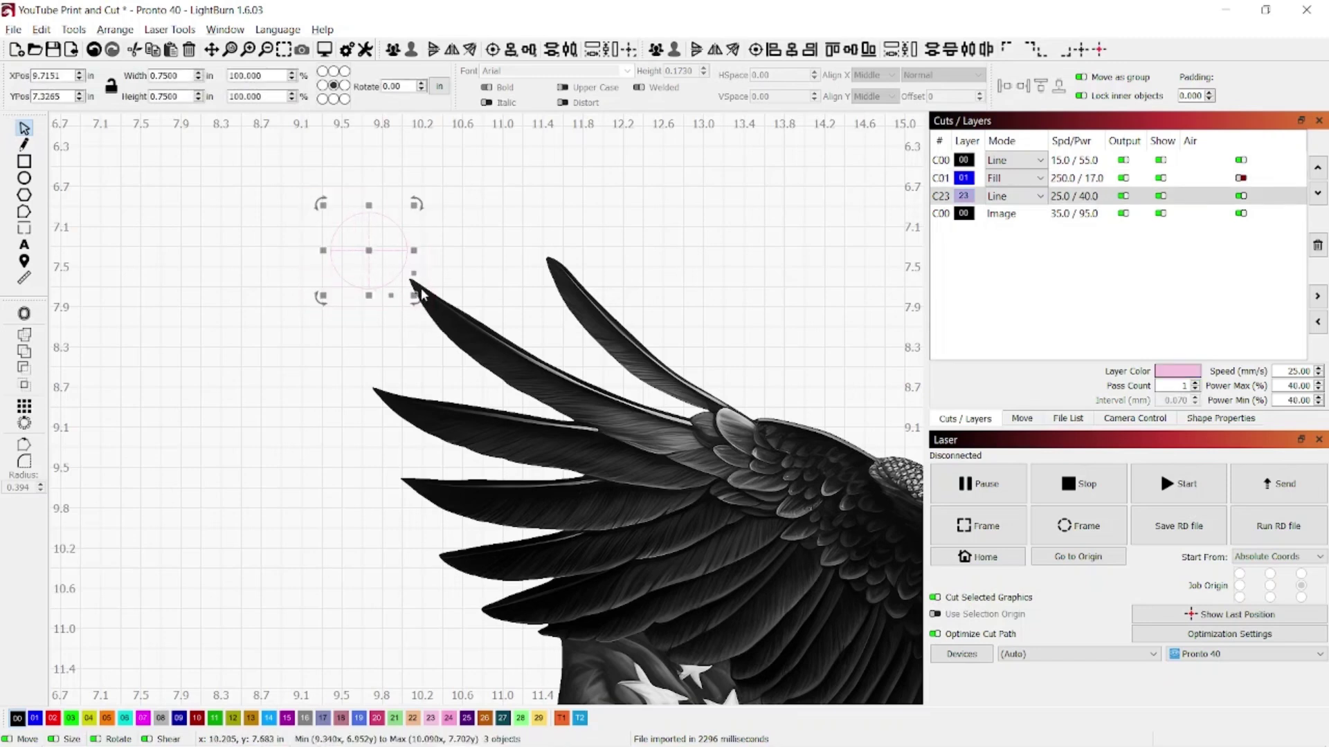
{"action": "key", "text": "Delete"}
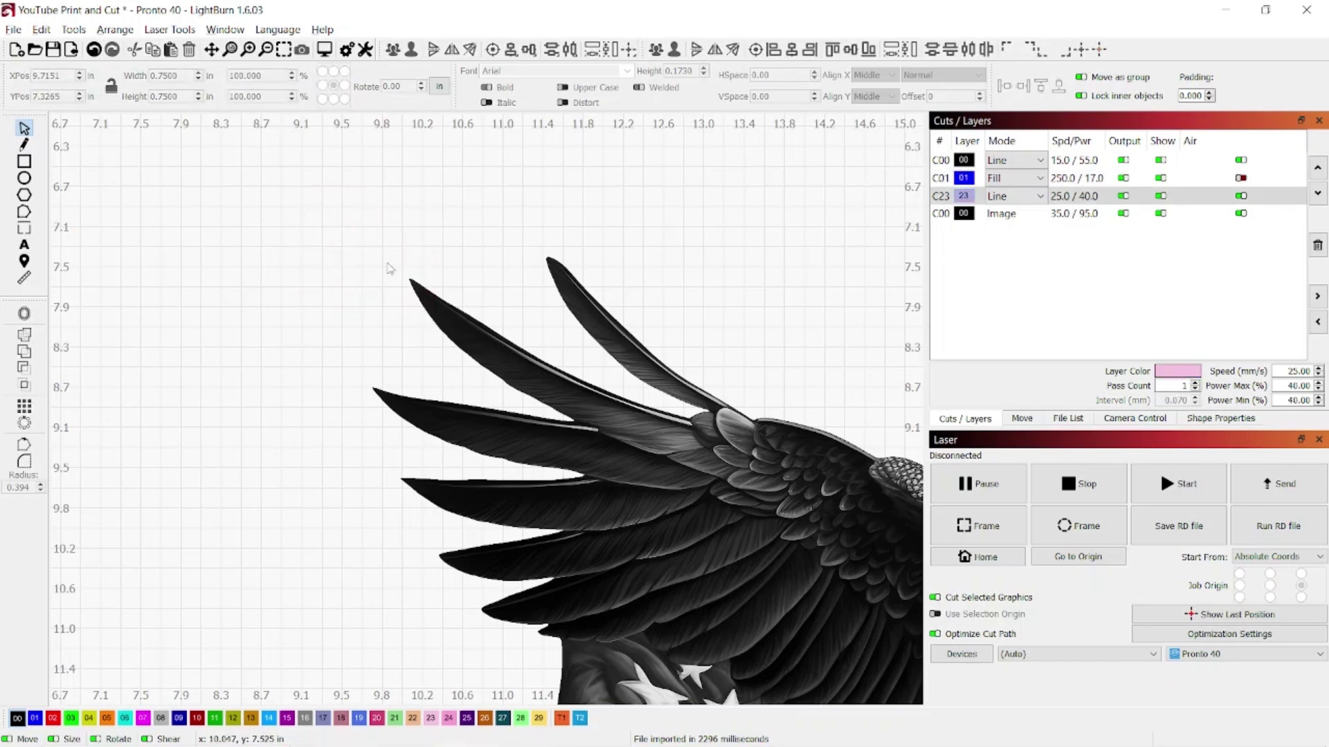
{"action": "scroll", "coordinate": [436, 277], "scroll_direction": "down", "scroll_amount": 5}
{"action": "scroll", "coordinate": [775, 437], "scroll_direction": "up", "scroll_amount": 3}
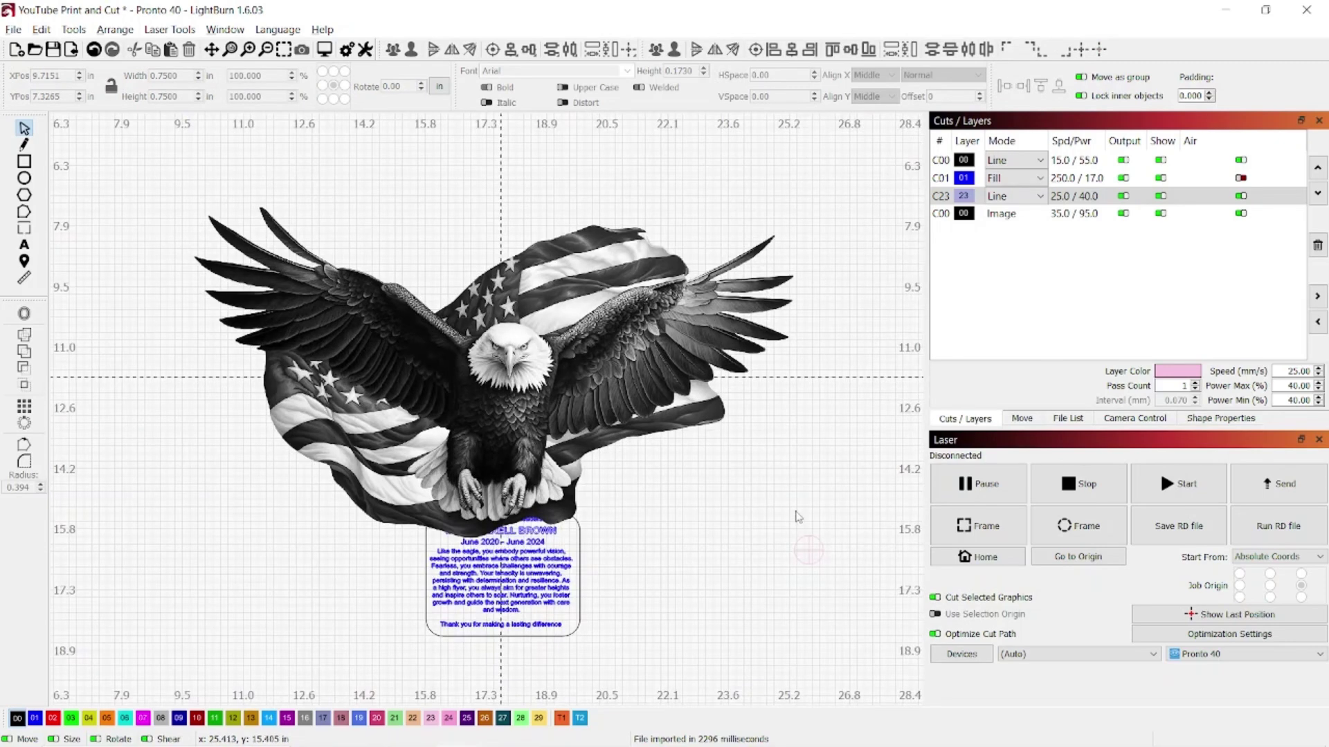
{"action": "left_click_drag", "start_coordinate": [797, 516], "coordinate": [834, 512]}
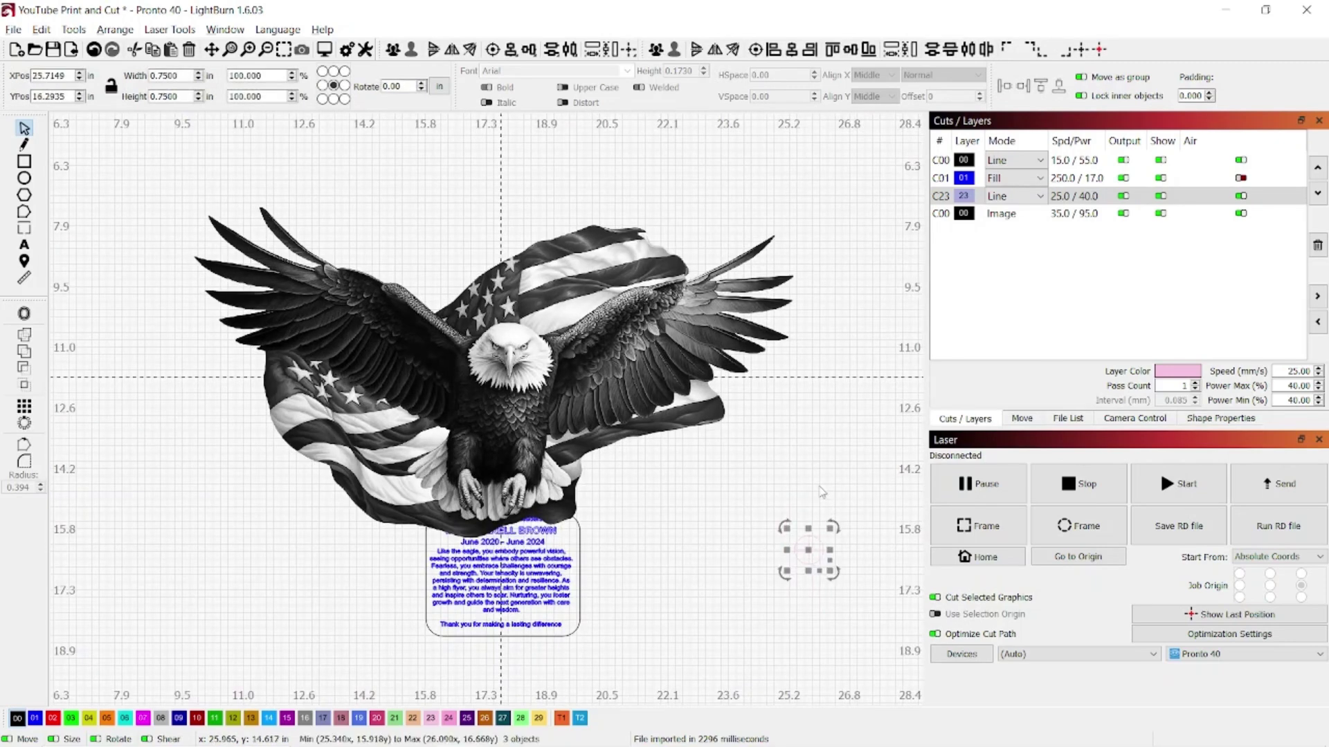
{"action": "key", "text": "Delete"}
{"action": "scroll", "coordinate": [569, 360], "scroll_direction": "down", "scroll_amount": 2}
{"action": "key", "text": "ctrl+l"}
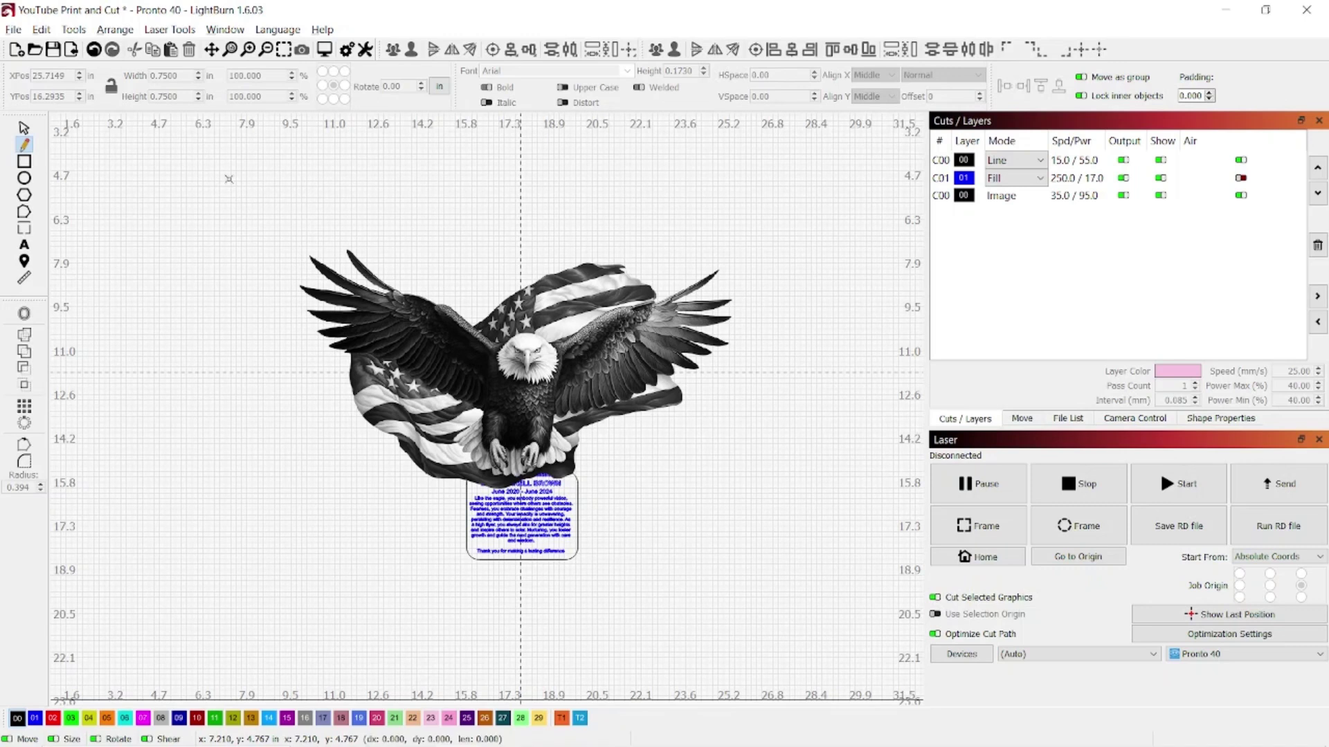
Draw a vertical-and-horizontal line crosshair above the left wing, nudged left to centre it.
{"action": "left_click", "coordinate": [229, 178]}
{"action": "left_click", "coordinate": [229, 216]}
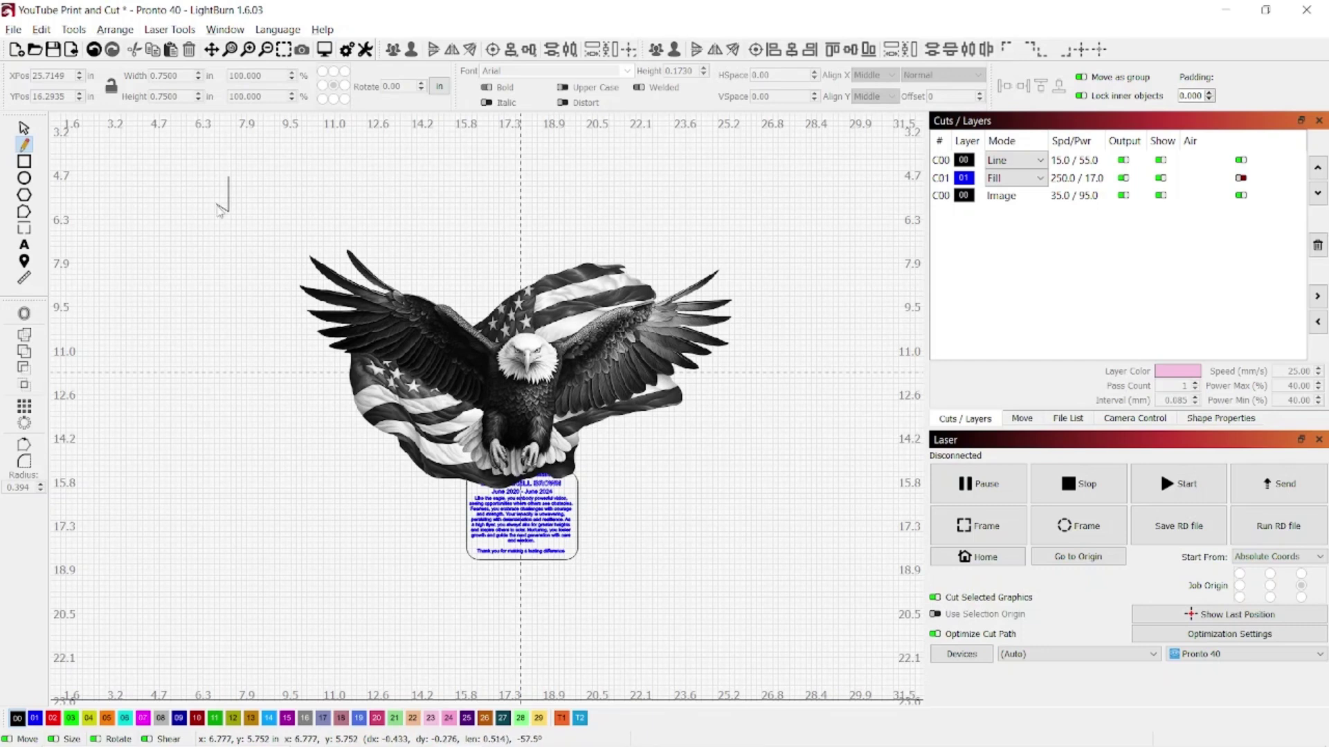
{"action": "right_click", "coordinate": [229, 192]}
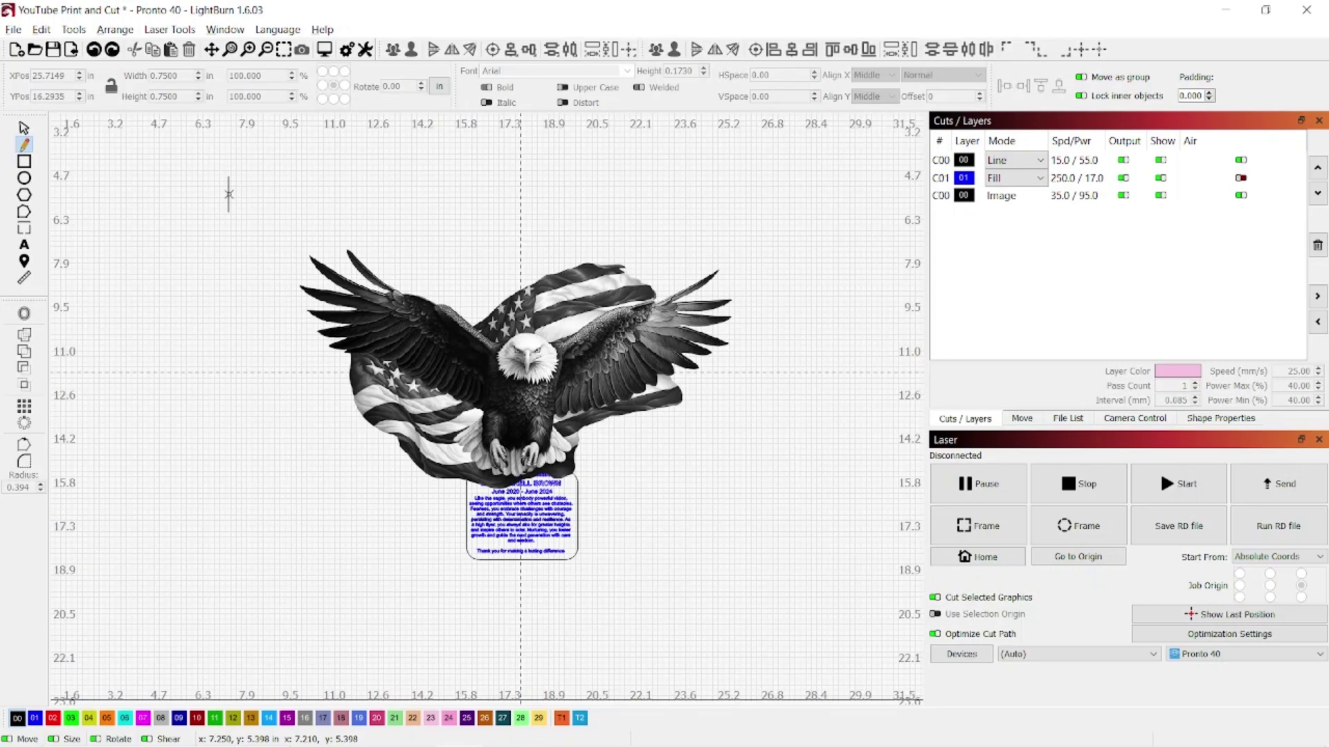
{"action": "left_click", "coordinate": [229, 194]}
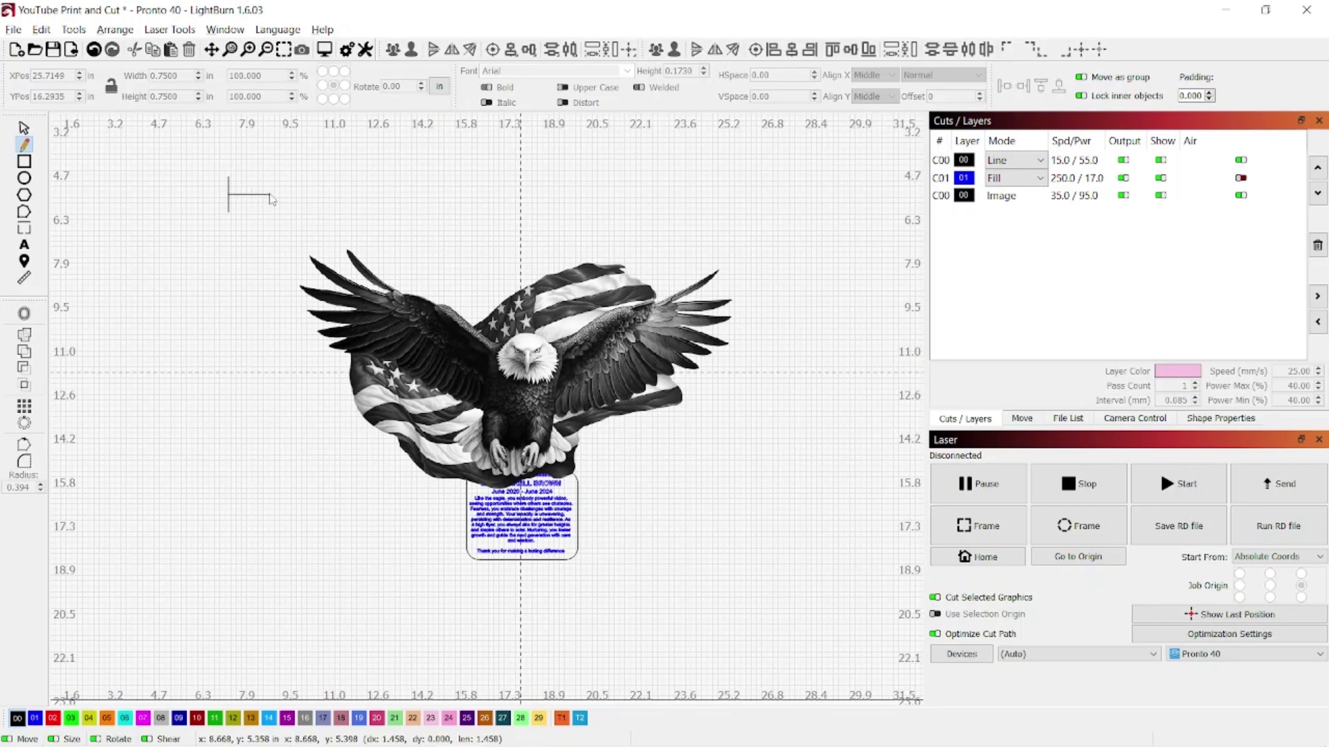
{"action": "left_click", "coordinate": [270, 199]}
{"action": "key", "text": "Escape"}
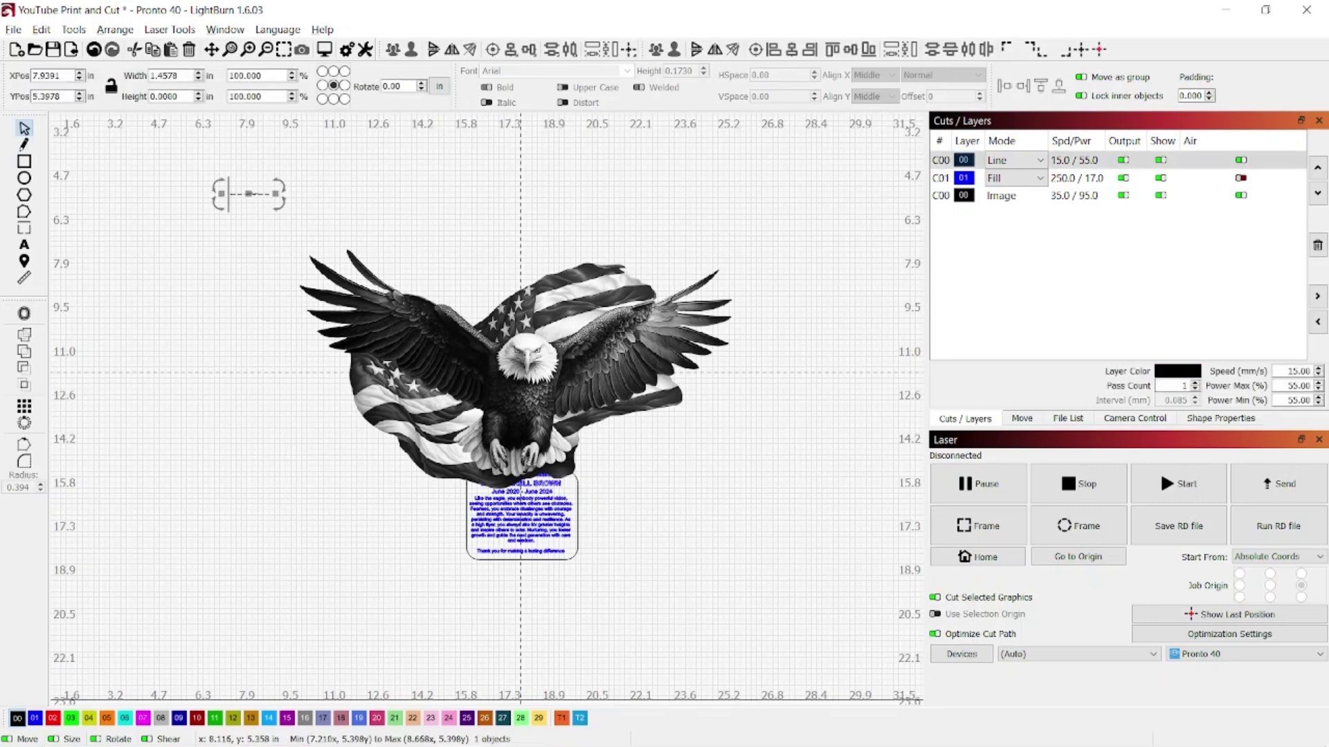
{"action": "left_click", "coordinate": [228, 204], "text": "shift"}
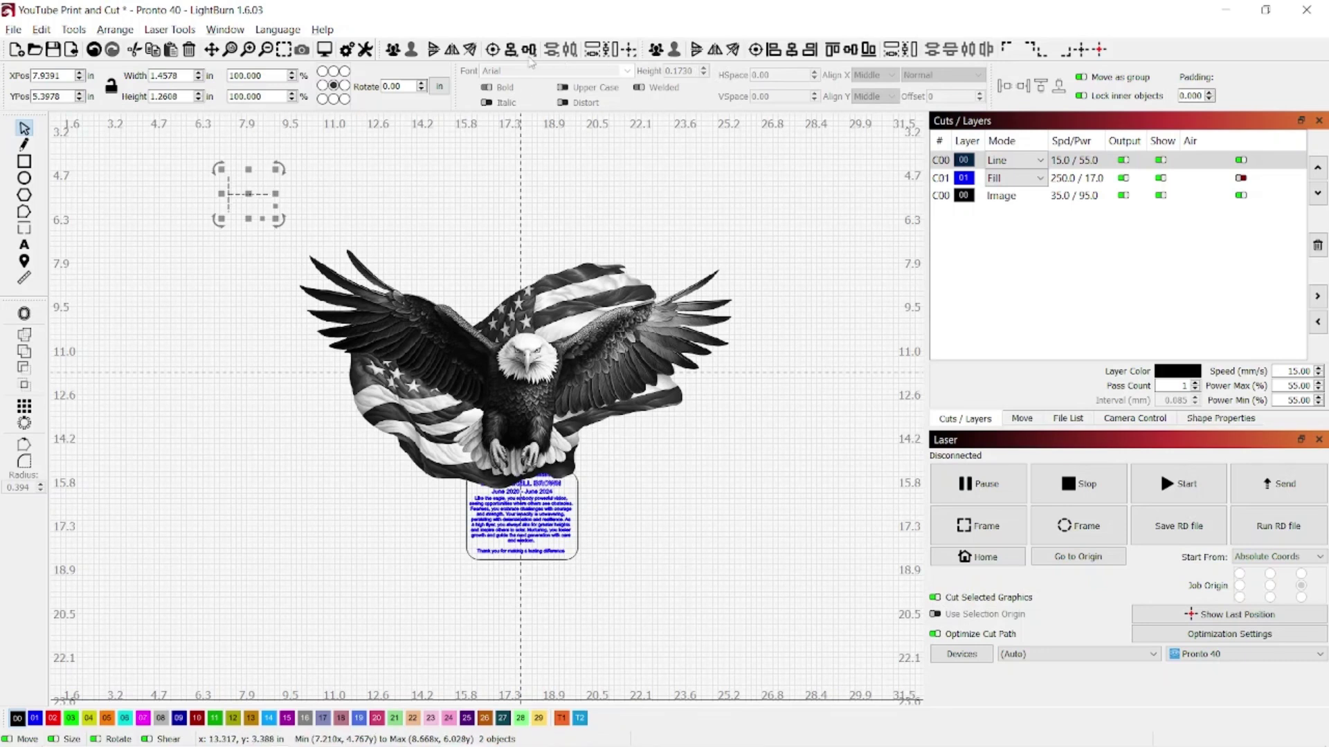
{"action": "key", "text": "Left"}
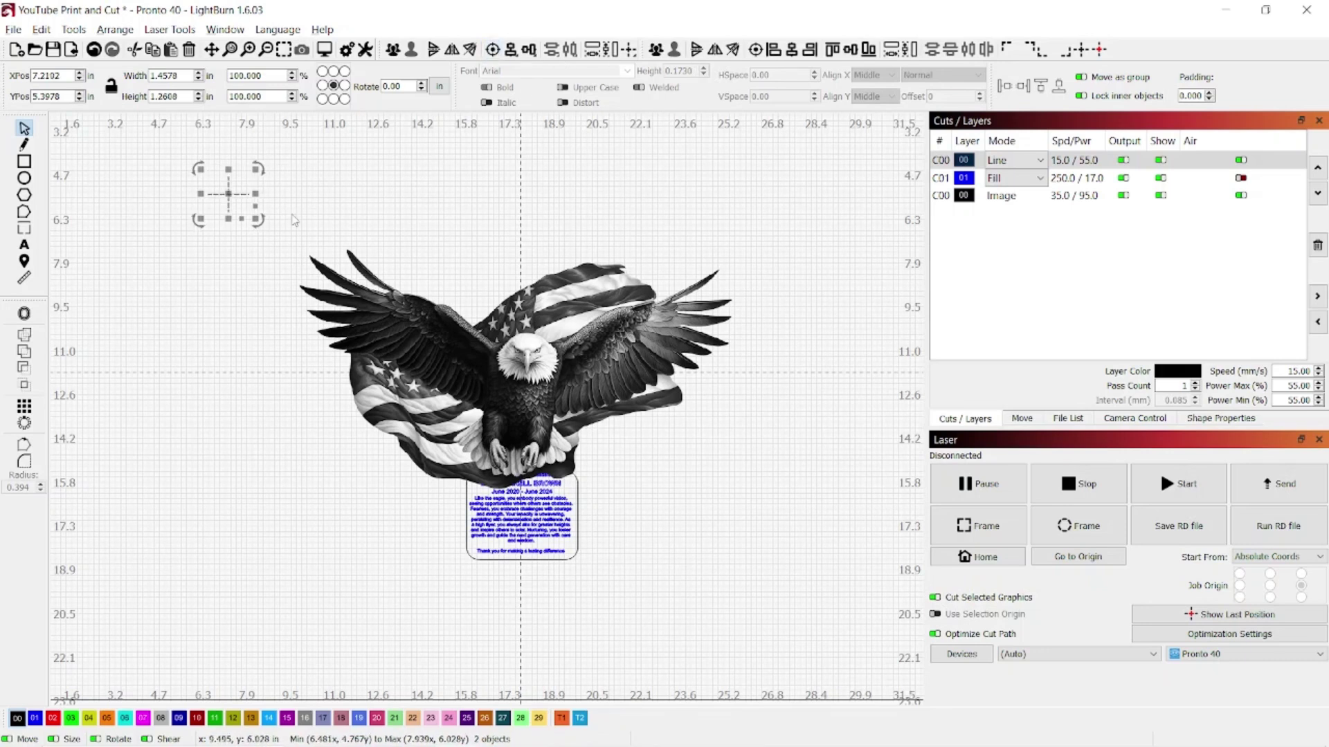
{"action": "left_click", "coordinate": [278, 244]}
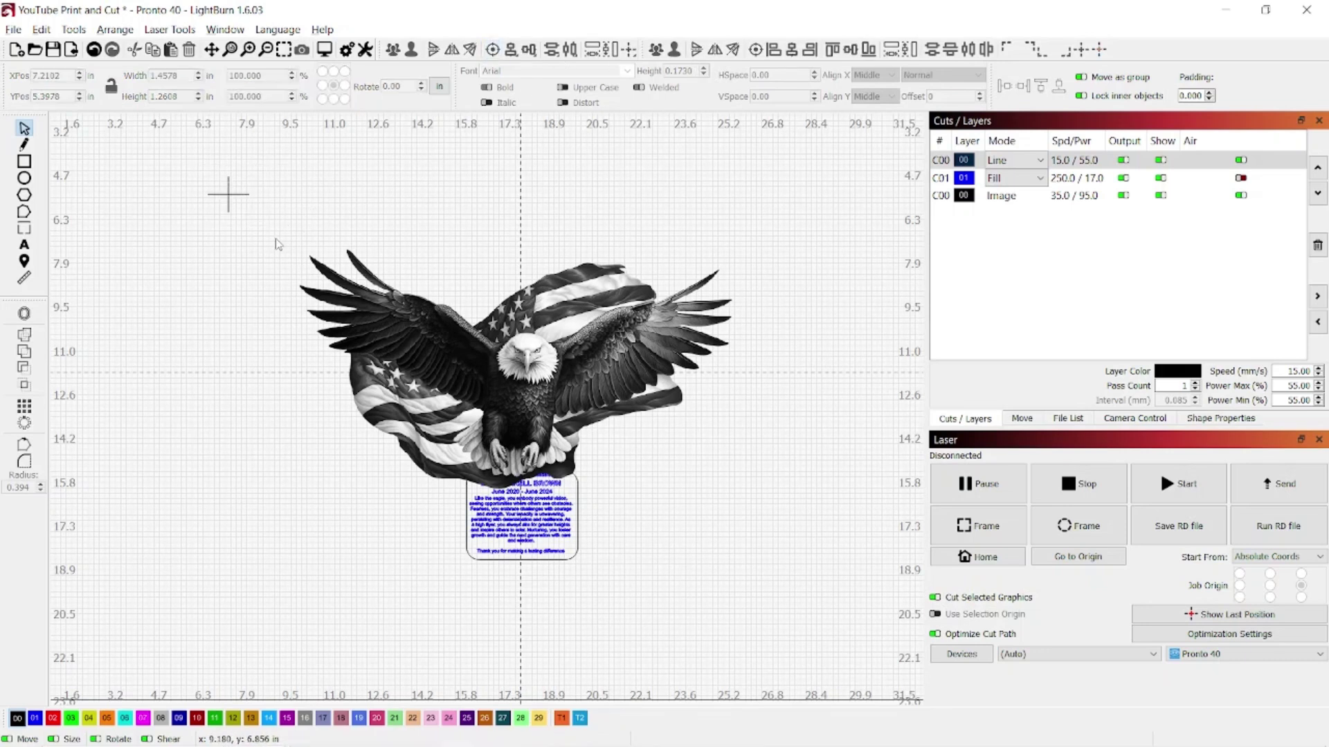
Draw a circle beside the crosshair and size it to 0.75 by 0.75 in.
{"action": "left_click", "coordinate": [24, 178]}
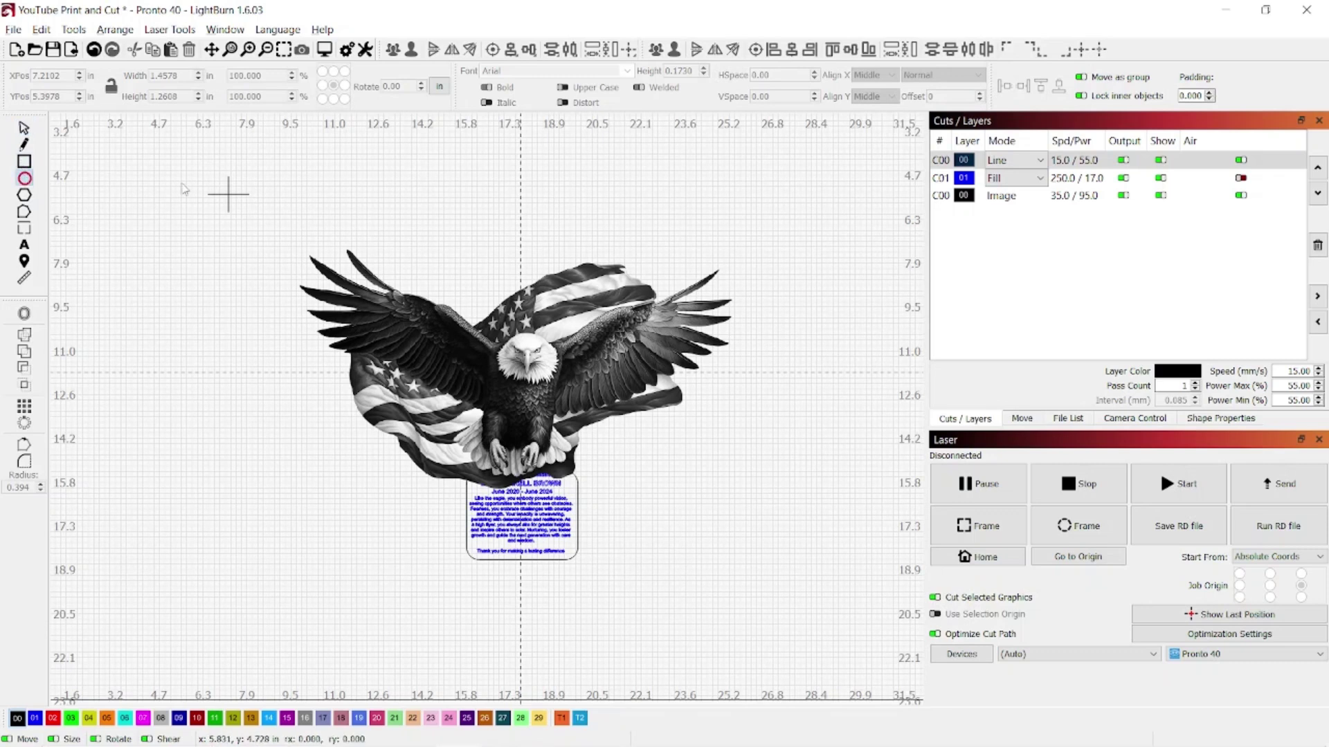
{"action": "left_click_drag", "start_coordinate": [156, 194], "coordinate": [202, 235]}
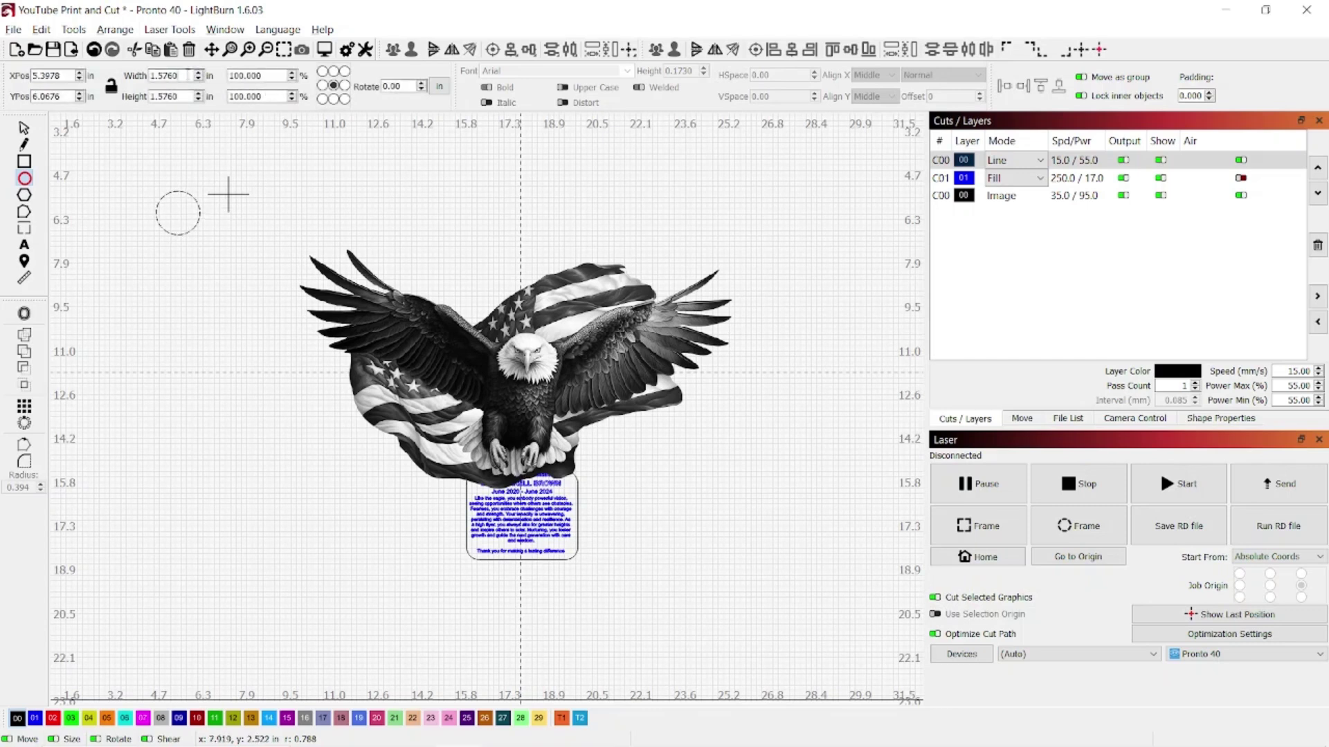
{"action": "left_click_drag", "start_coordinate": [179, 76], "coordinate": [135, 76]}
{"action": "type", "text": ".75"}
{"action": "key", "text": "Tab"}
{"action": "type", "text": "."}
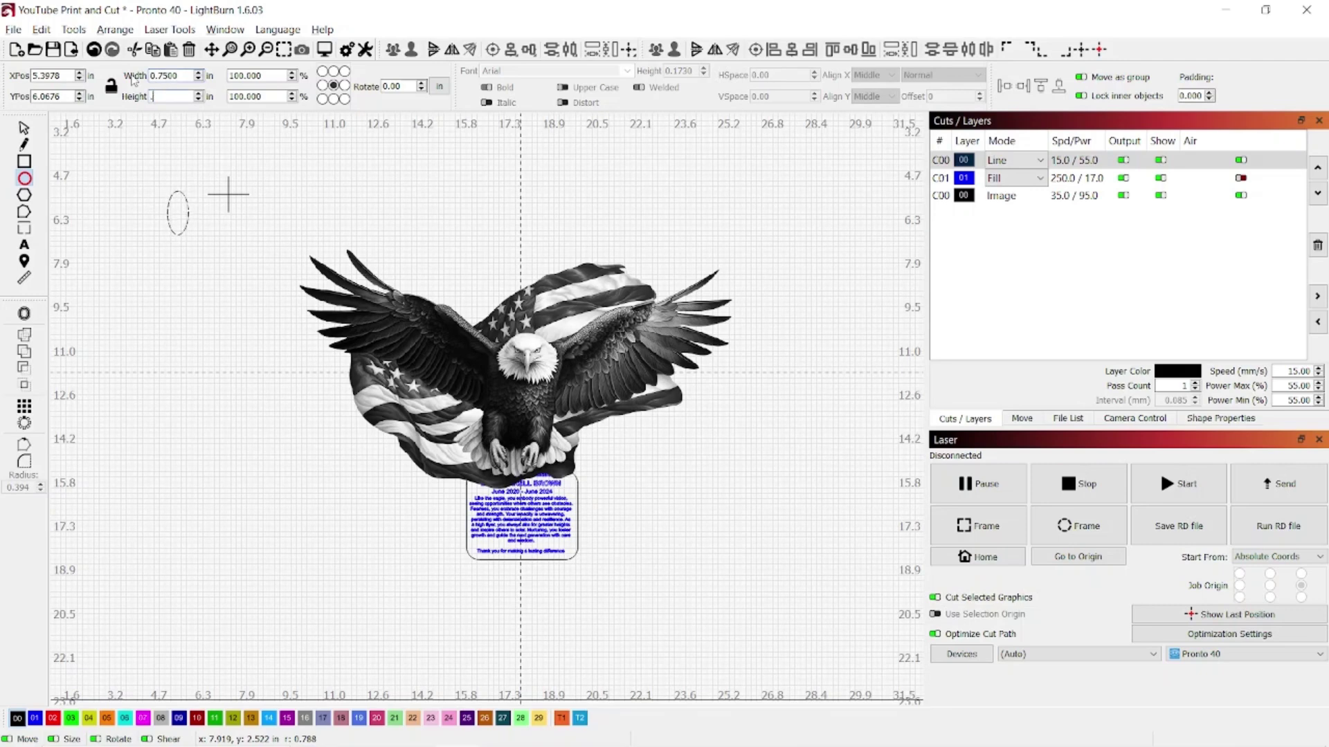
{"action": "type", "text": "75"}
{"action": "key", "text": "Tab"}
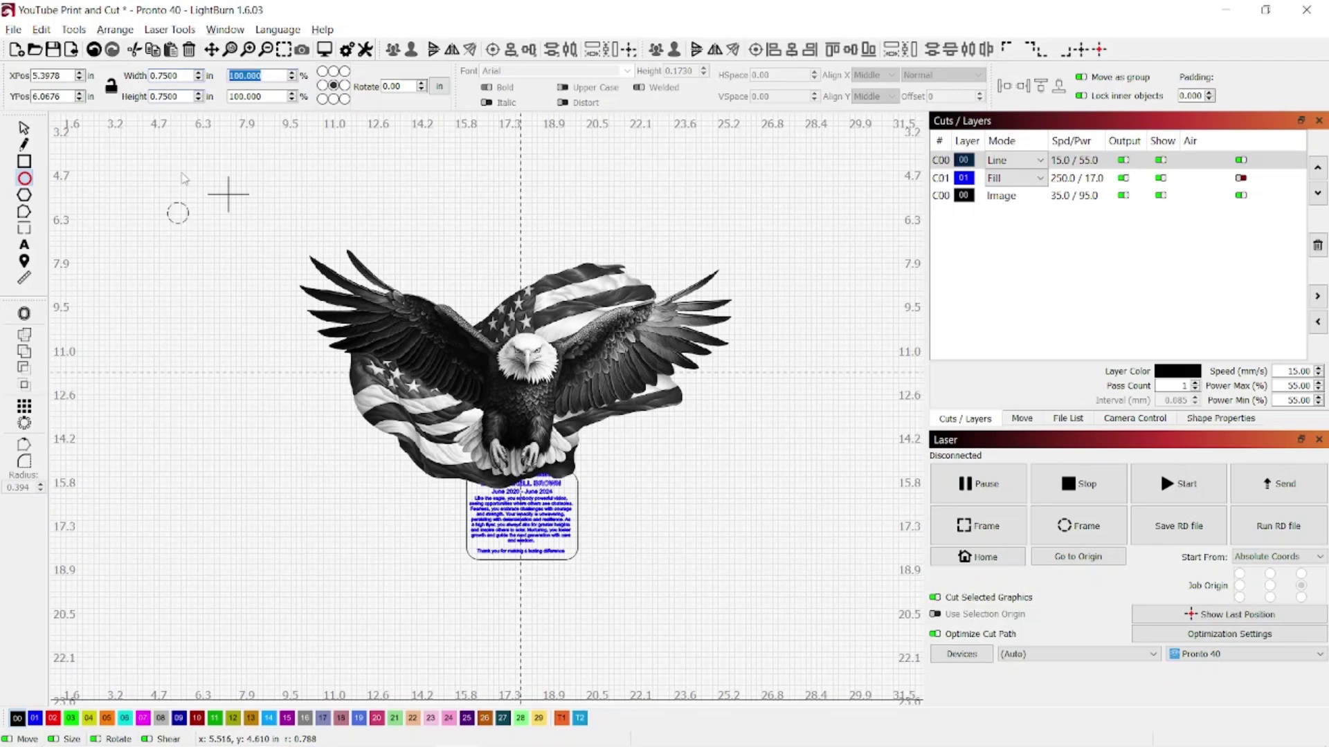
{"action": "scroll", "coordinate": [211, 188], "scroll_direction": "up", "scroll_amount": 2}
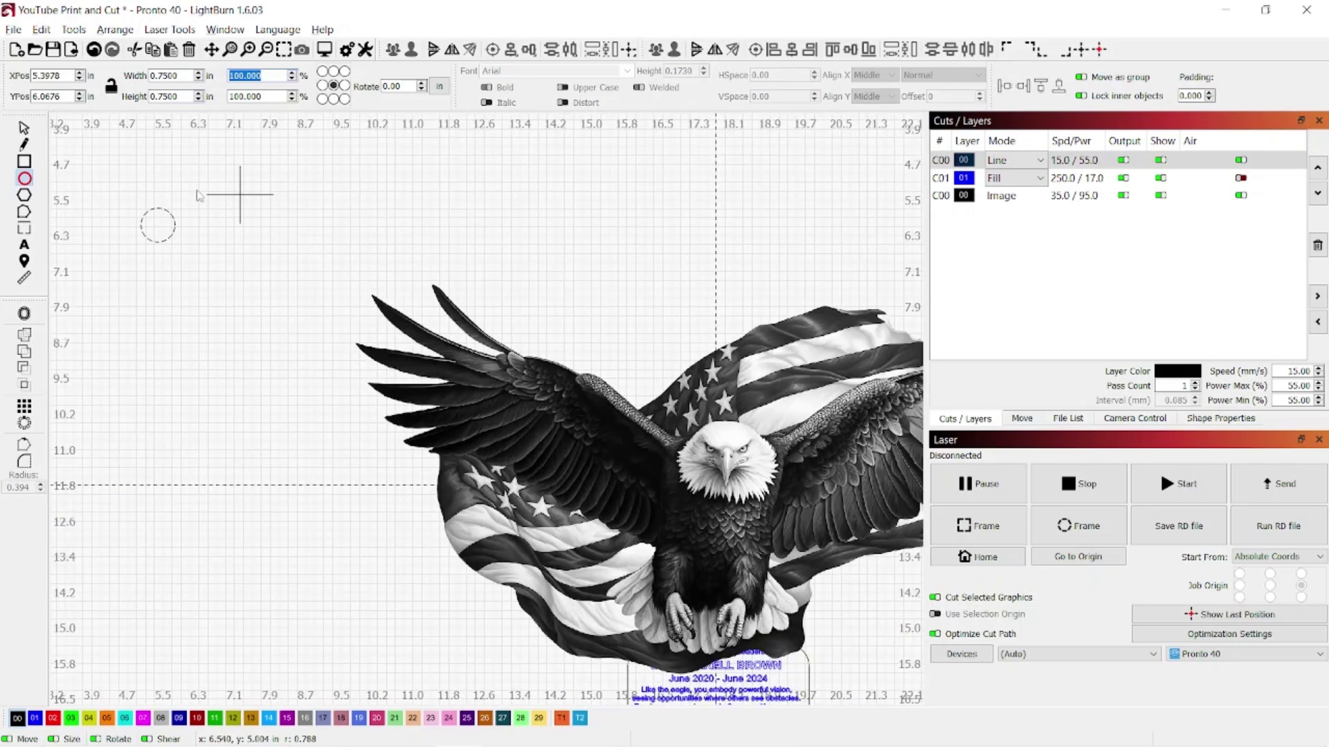
{"action": "left_click", "coordinate": [240, 188]}
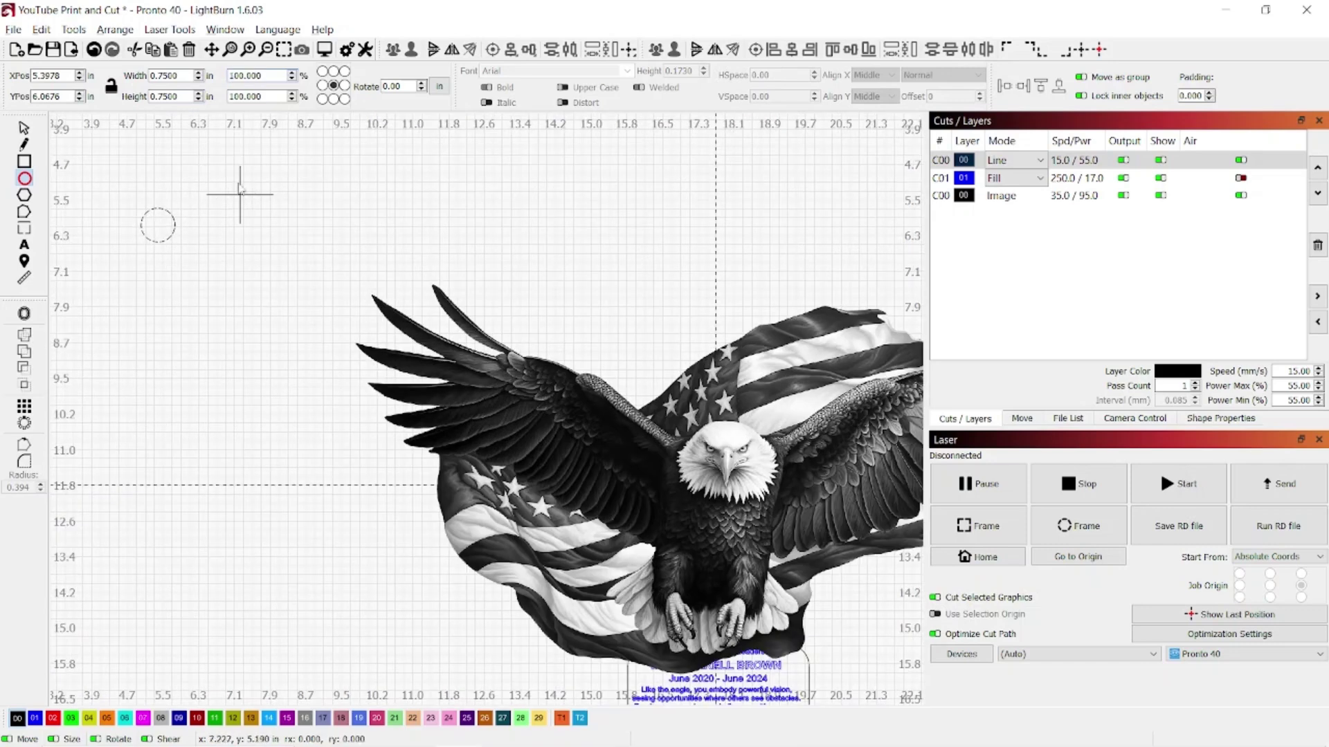
Select the circle and the crosshair together.
{"action": "left_click", "coordinate": [24, 128]}
{"action": "left_click", "coordinate": [158, 207]}
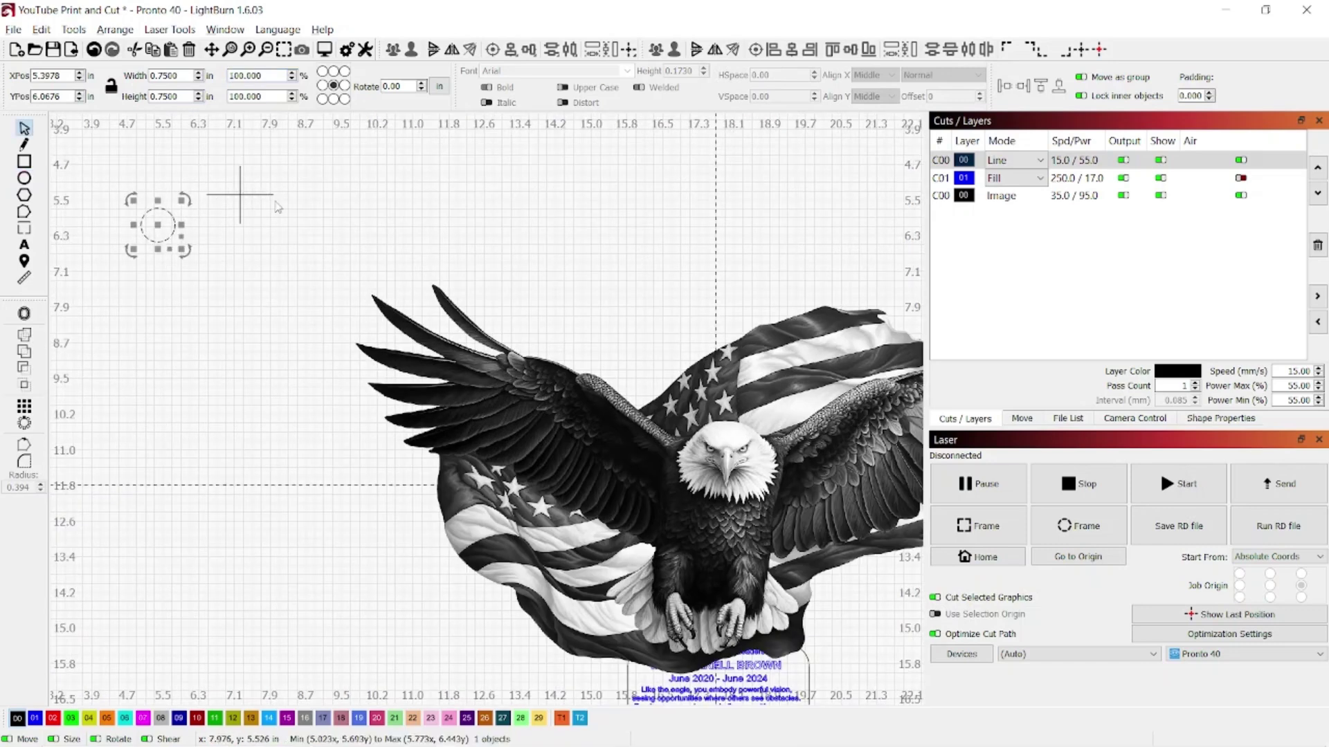
{"action": "left_click", "coordinate": [238, 180], "text": "shift"}
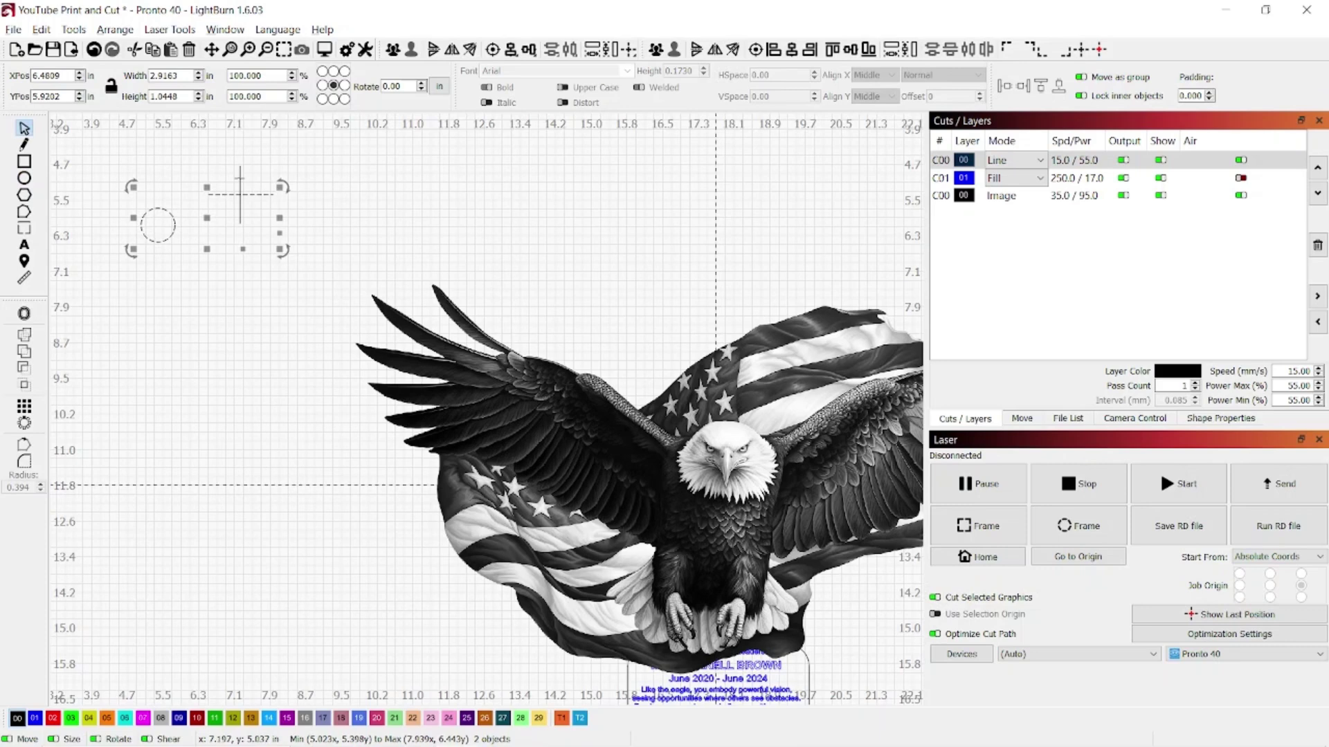
Centre the circle on the crosshair with Align Centers and check it in Edit Nodes.
{"action": "left_click", "coordinate": [492, 49]}
{"action": "scroll", "coordinate": [116, 209], "scroll_direction": "up", "scroll_amount": 3}
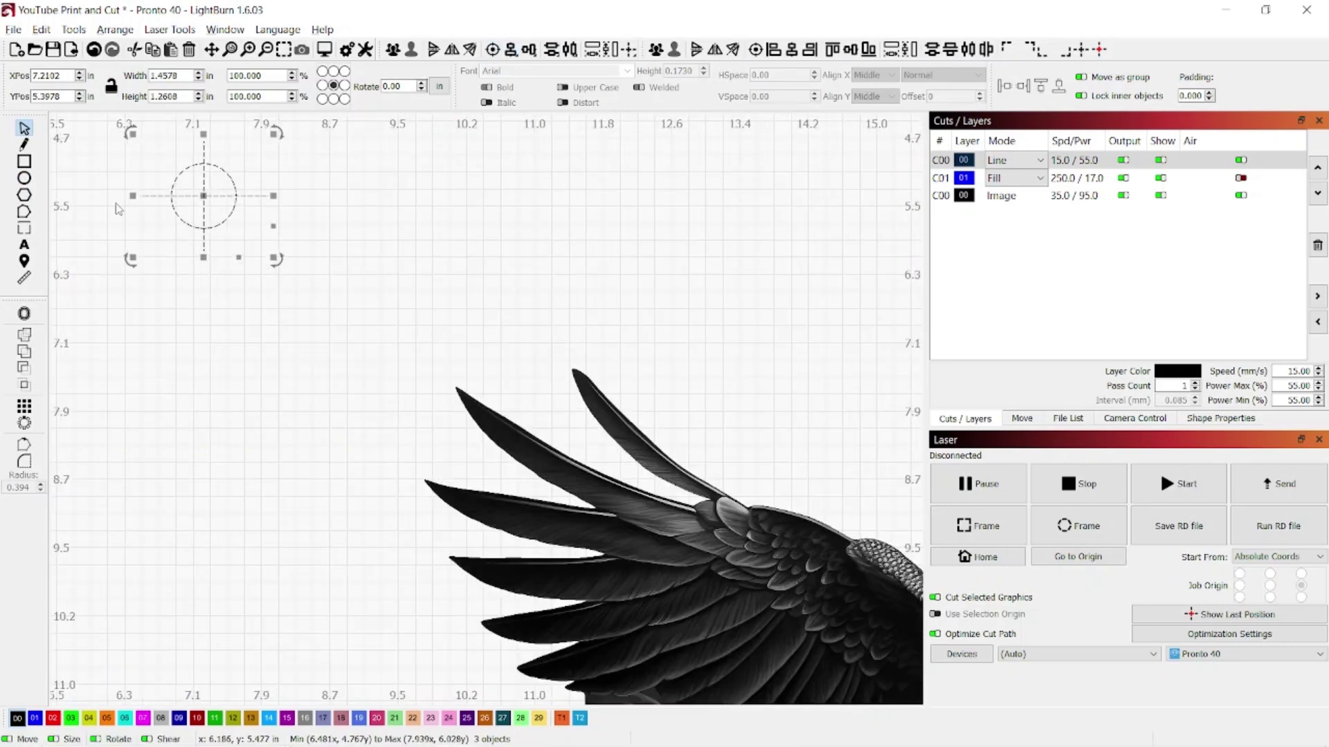
{"action": "left_click", "coordinate": [26, 212]}
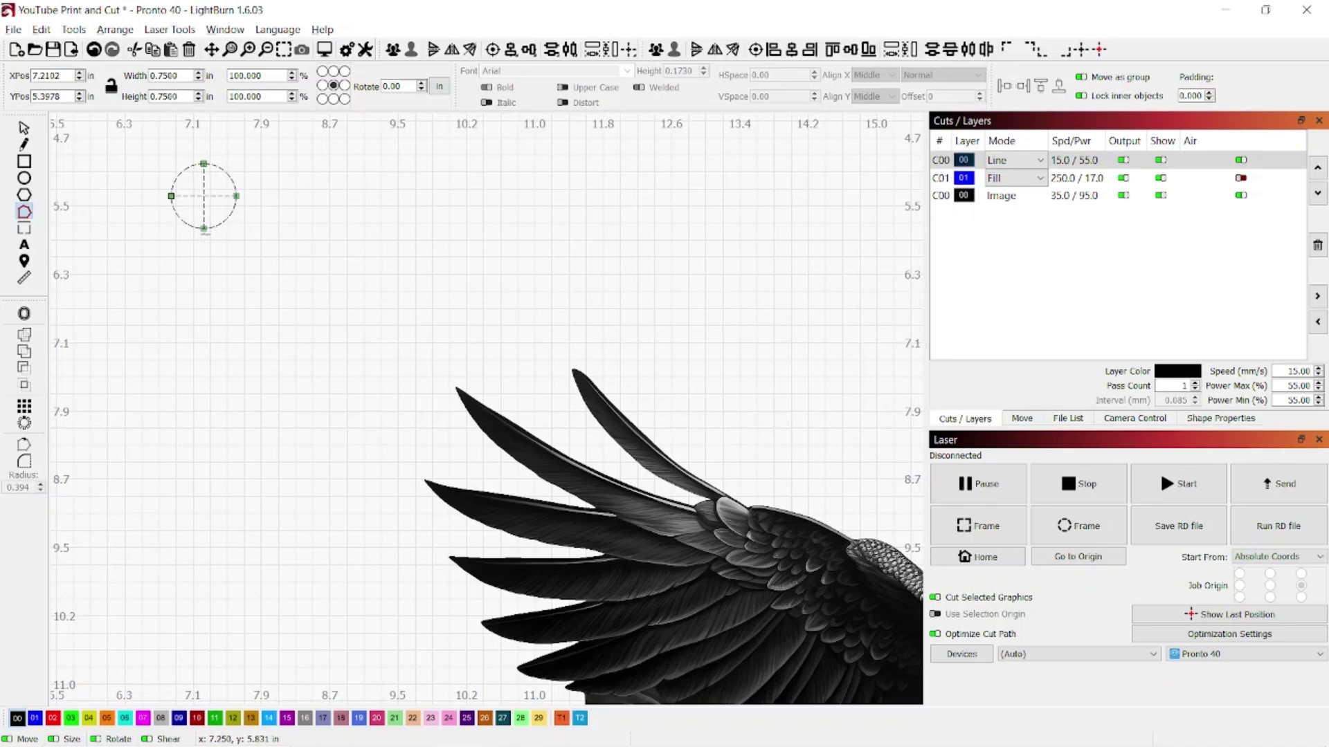
{"action": "left_click", "coordinate": [24, 129]}
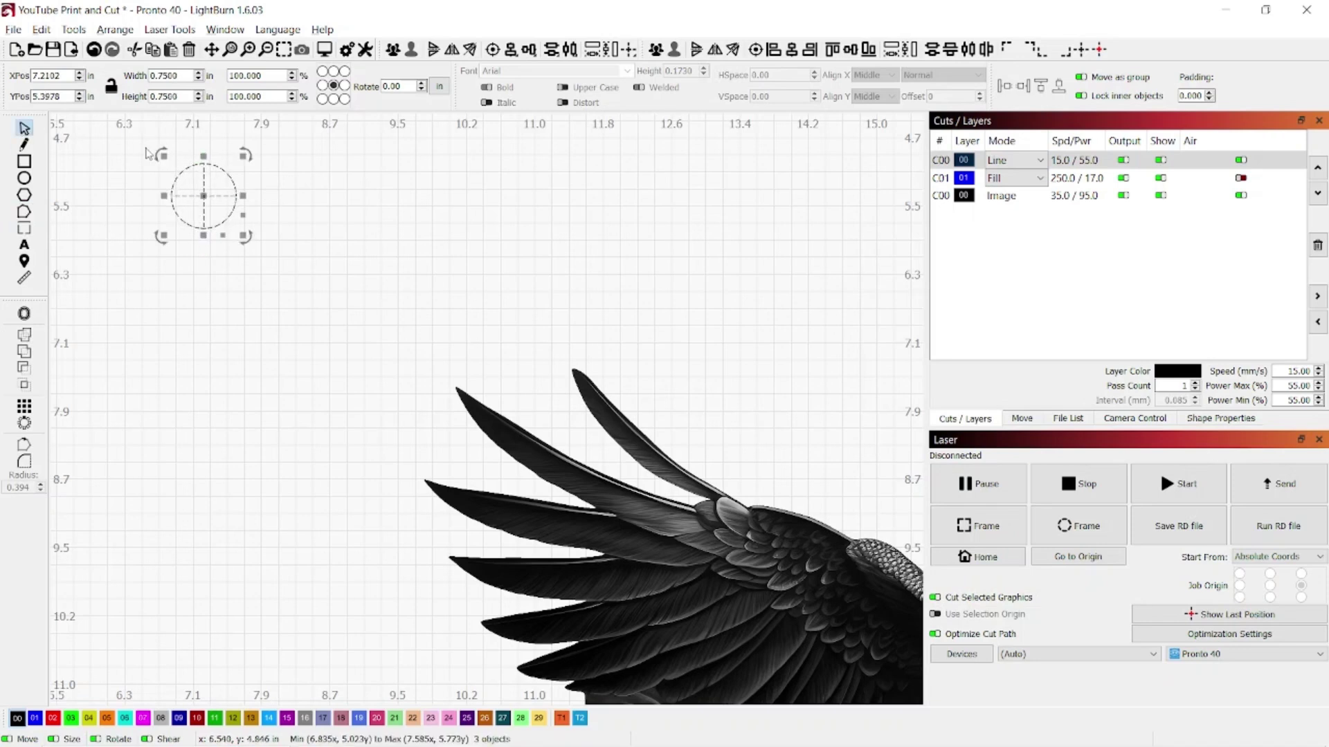
Place a copy of the registration target just to its right.
{"action": "scroll", "coordinate": [415, 235], "scroll_direction": "down", "scroll_amount": 1}
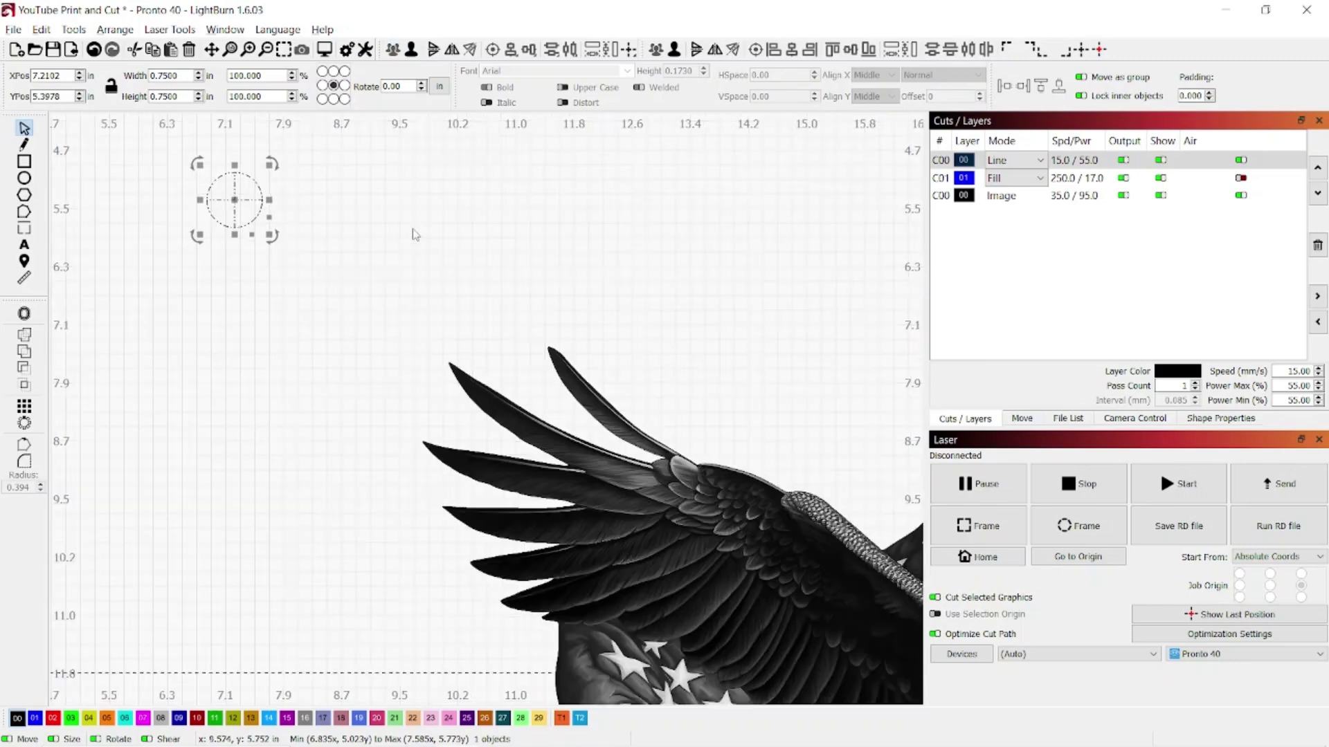
{"action": "scroll", "coordinate": [415, 235], "scroll_direction": "down", "scroll_amount": 2}
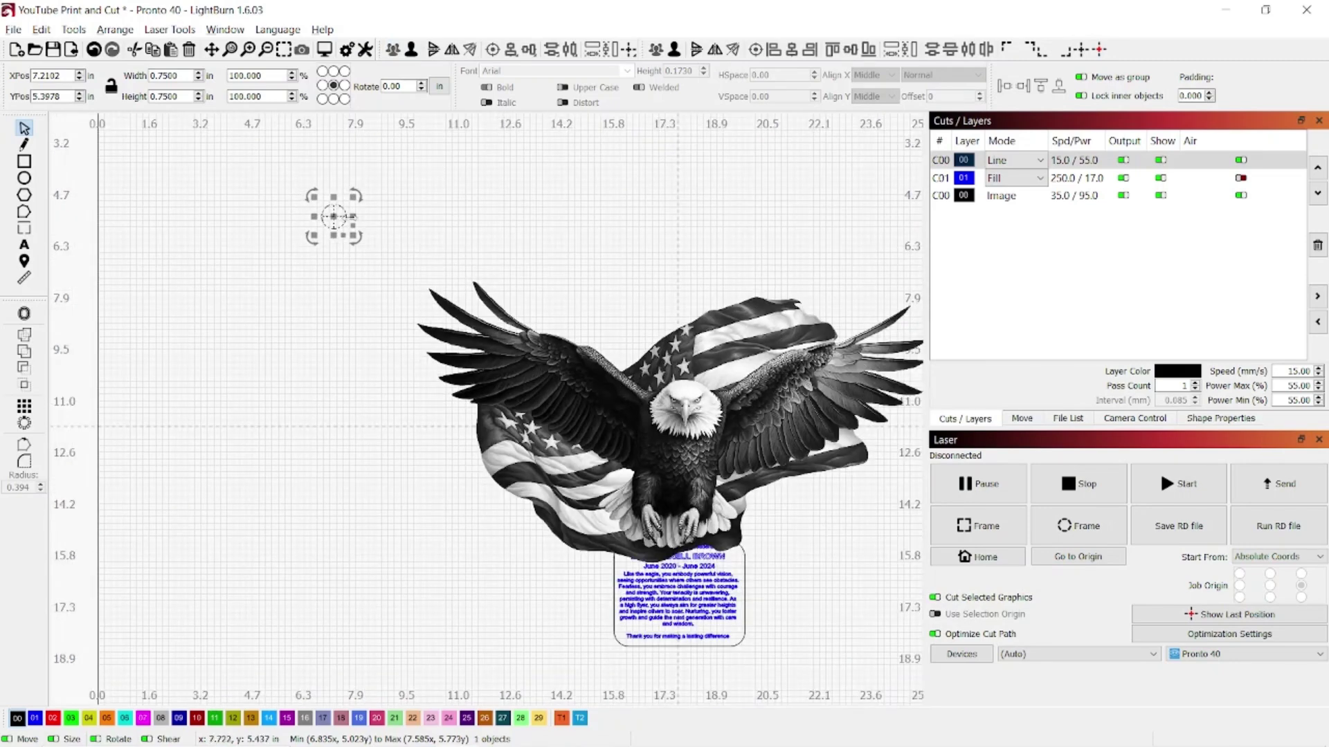
{"action": "scroll", "coordinate": [333, 210], "scroll_direction": "up", "scroll_amount": 4}
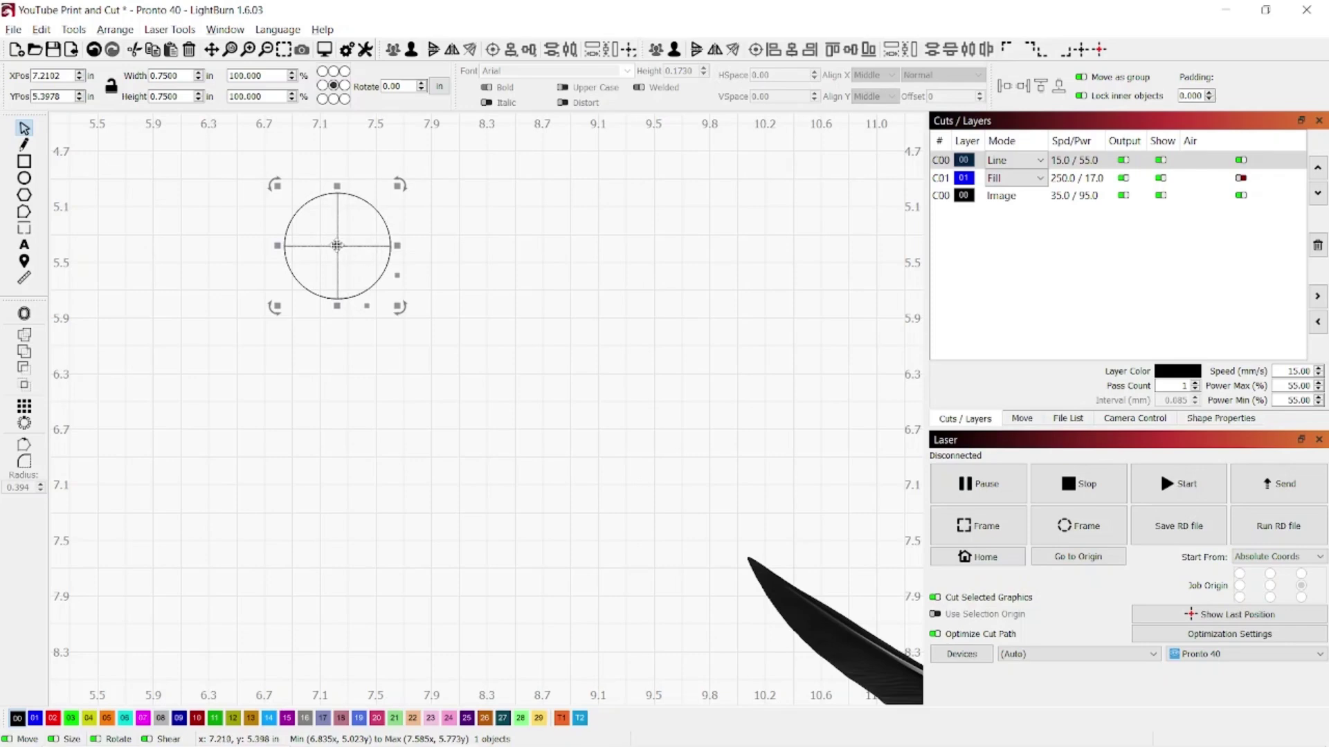
{"action": "left_click_drag", "start_coordinate": [337, 245], "coordinate": [492, 245]}
Draw a helper rectangle matching the eagle image's bounds.
{"action": "scroll", "coordinate": [603, 229], "scroll_direction": "down", "scroll_amount": 3}
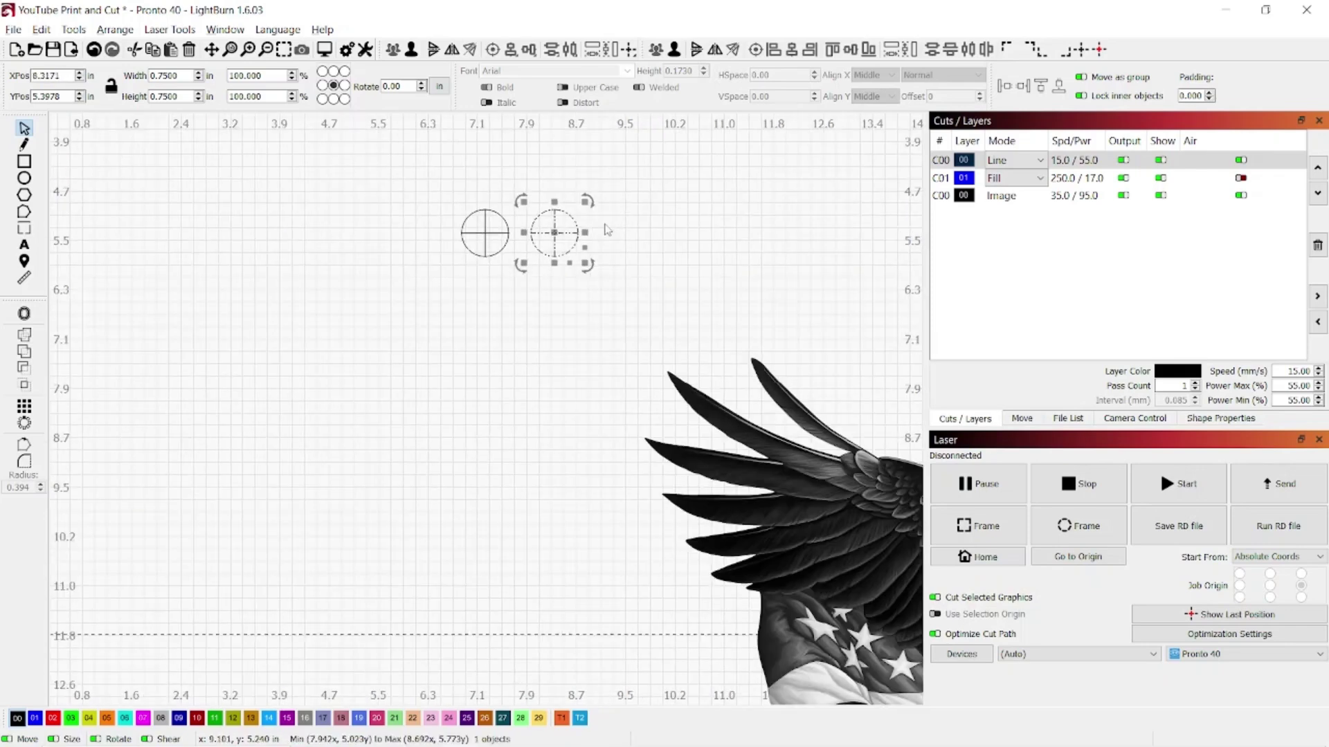
{"action": "scroll", "coordinate": [606, 229], "scroll_direction": "down", "scroll_amount": 1}
{"action": "left_click_drag", "start_coordinate": [721, 225], "coordinate": [334, 219]}
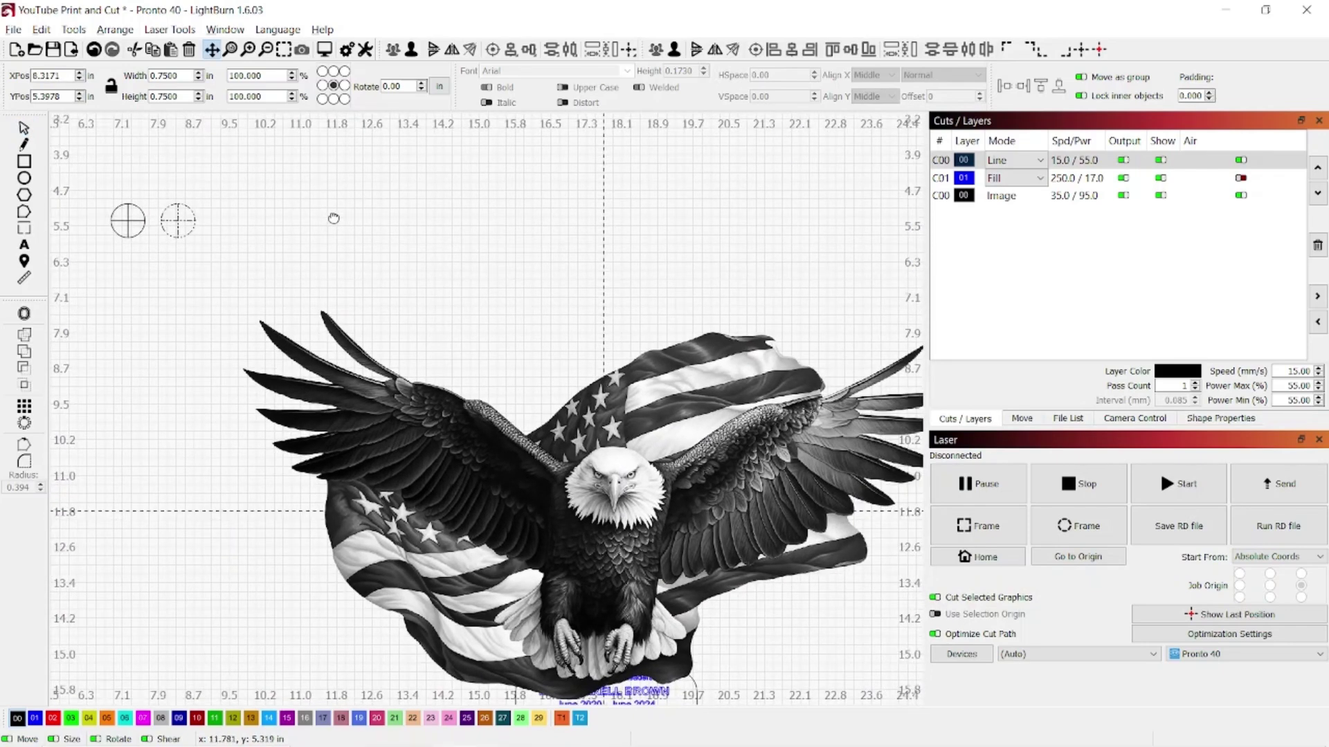
{"action": "scroll", "coordinate": [365, 229], "scroll_direction": "down", "scroll_amount": 2}
{"action": "left_click", "coordinate": [467, 374]}
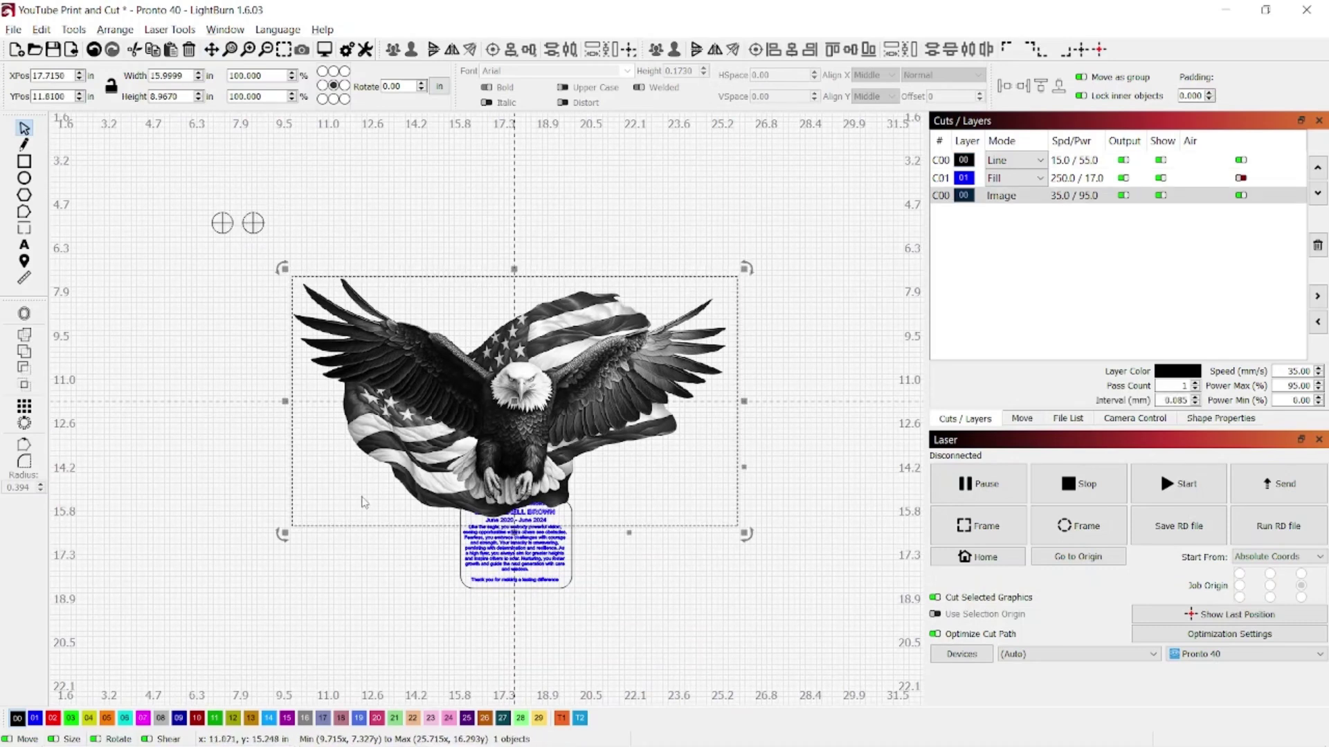
{"action": "key", "text": "ctrl+r"}
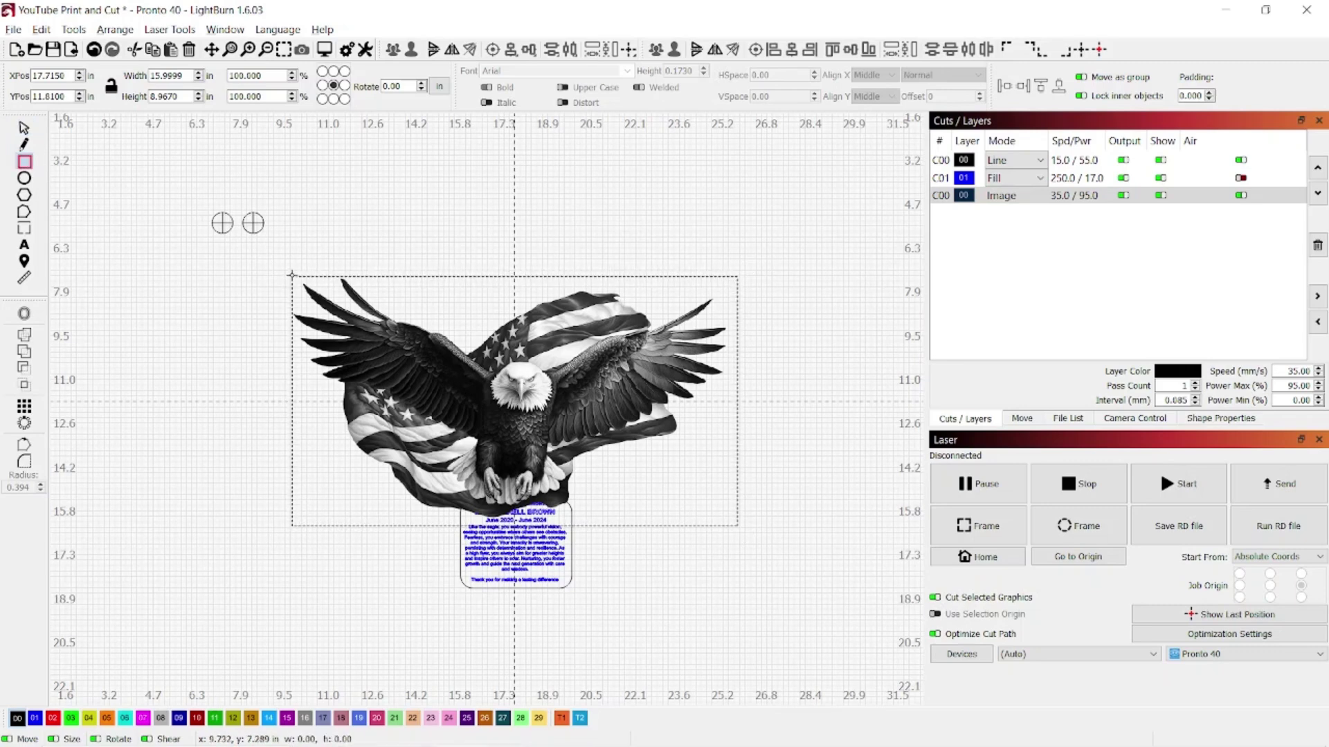
{"action": "mouse_move", "coordinate": [292, 277]}
{"action": "left_mouse_down"}
{"action": "mouse_move", "coordinate": [372, 337]}
{"action": "mouse_move", "coordinate": [733, 366]}
{"action": "mouse_move", "coordinate": [705, 505]}
{"action": "mouse_move", "coordinate": [739, 526]}
{"action": "left_mouse_up"}
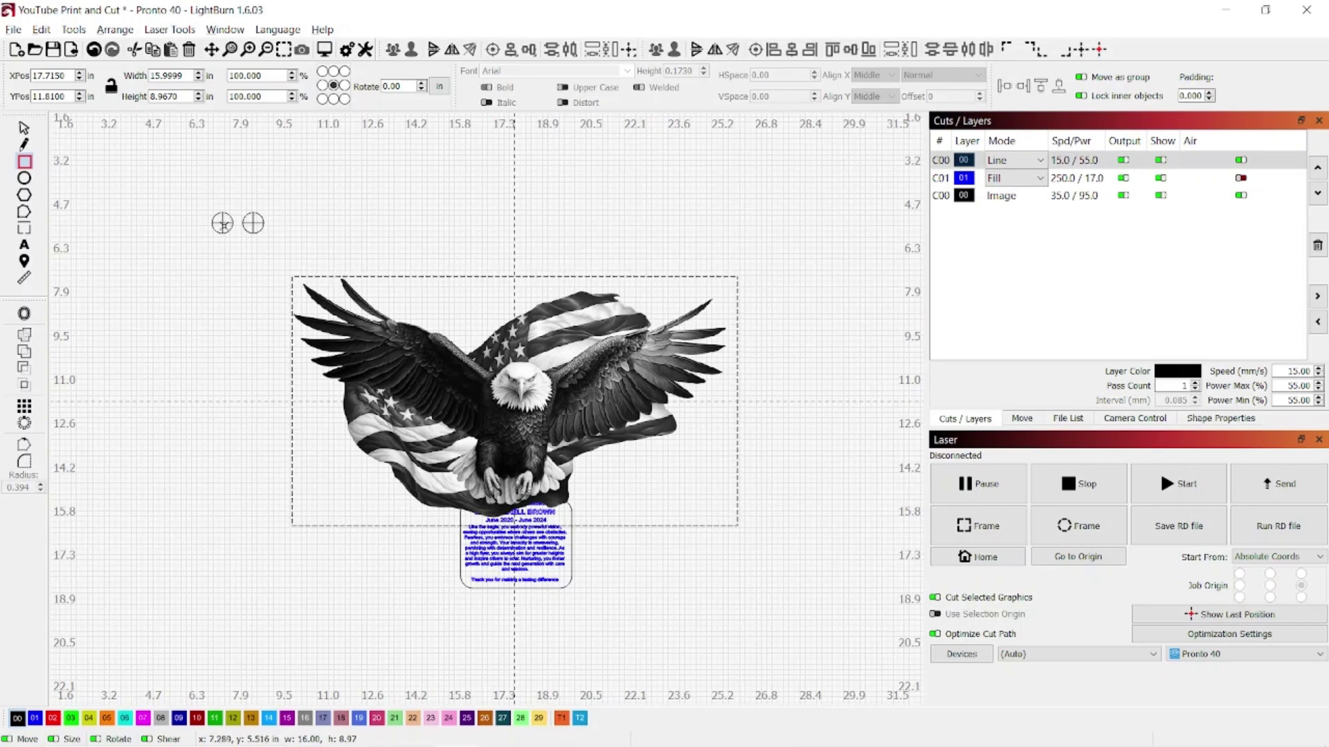
Snap one crosshair target onto the image's top-left corner.
{"action": "scroll", "coordinate": [222, 224], "scroll_direction": "up", "scroll_amount": 3}
{"action": "scroll", "coordinate": [276, 217], "scroll_direction": "up", "scroll_amount": 3}
{"action": "left_click_drag", "start_coordinate": [275, 217], "coordinate": [325, 276]}
{"action": "left_click", "coordinate": [330, 280]}
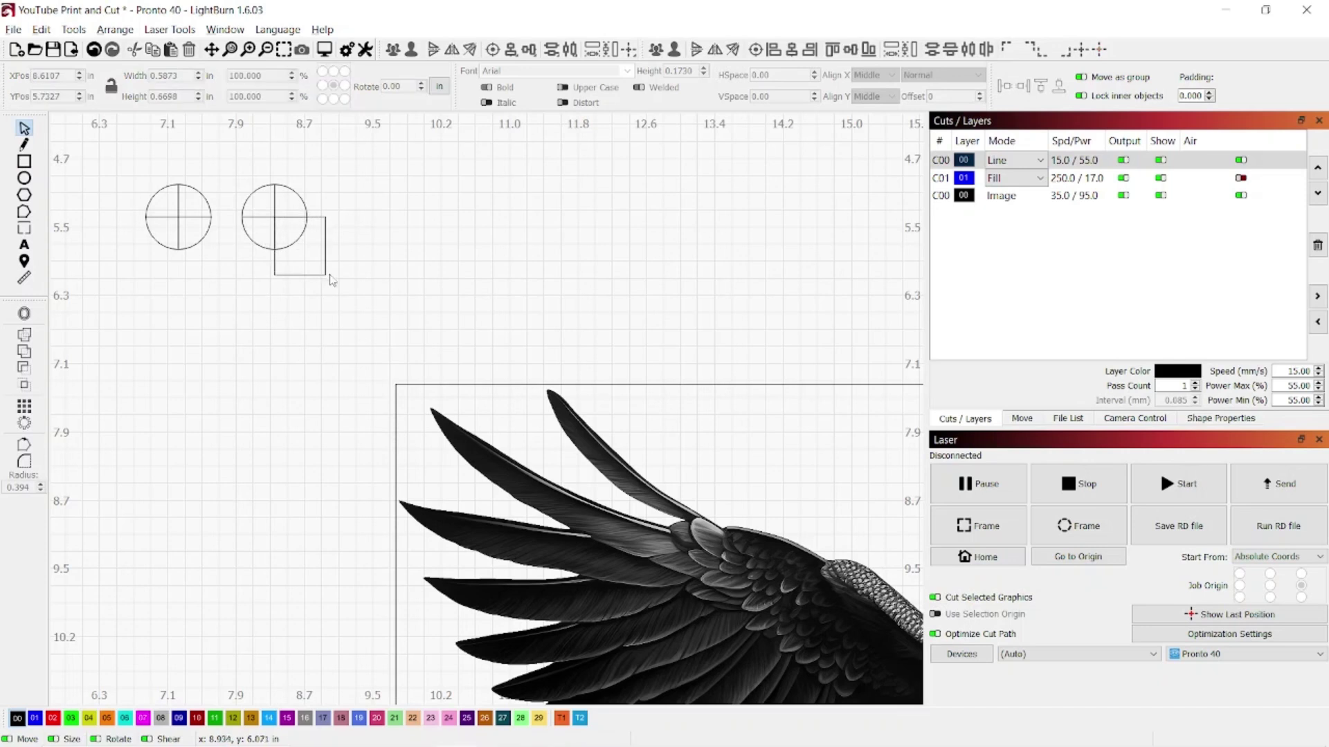
{"action": "key", "text": "ctrl+z"}
{"action": "key", "text": "ctrl+z"}
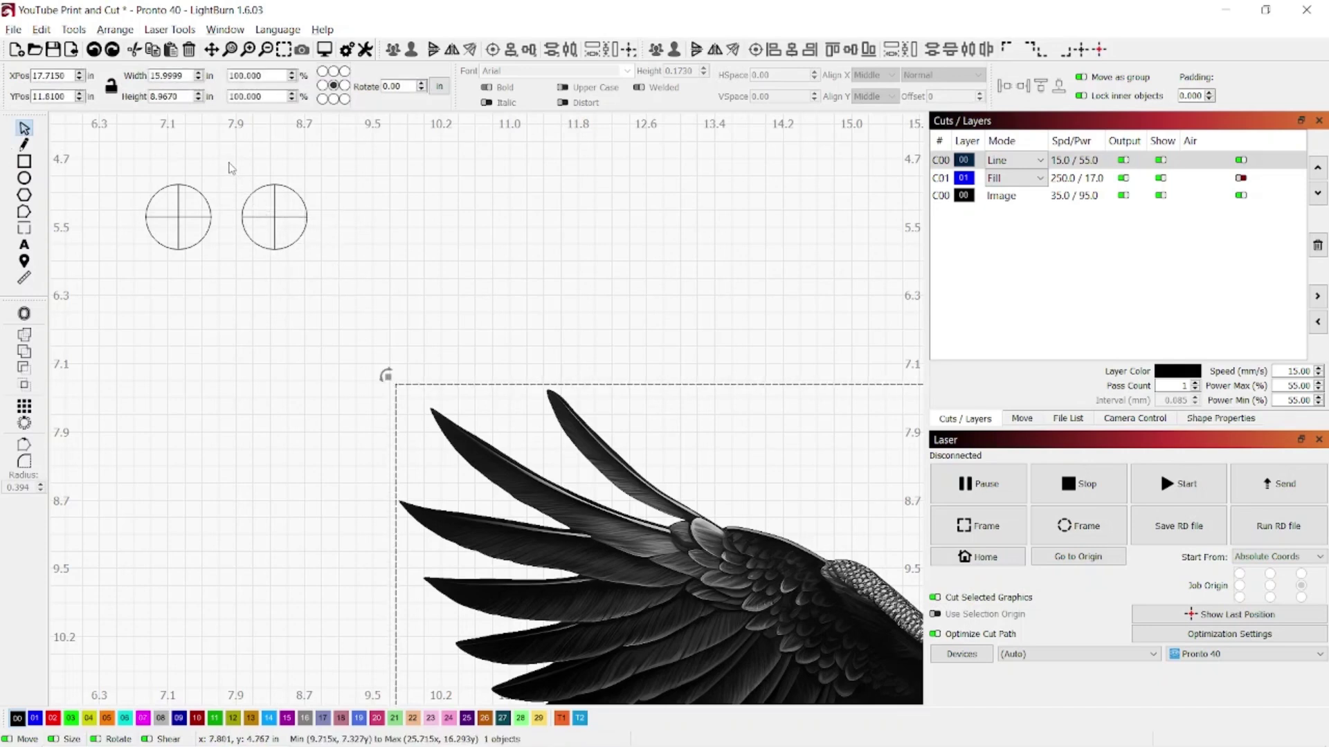
{"action": "left_click", "coordinate": [276, 219]}
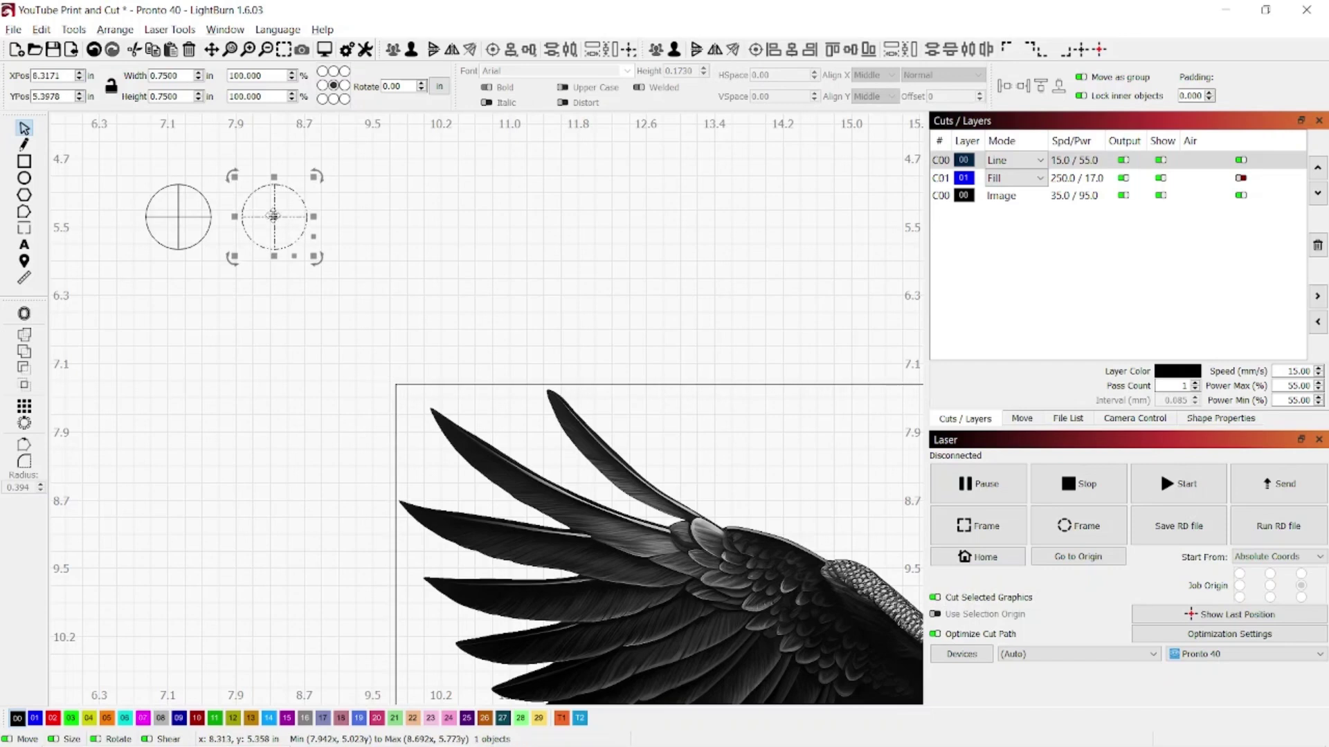
{"action": "left_click_drag", "start_coordinate": [274, 216], "coordinate": [396, 381]}
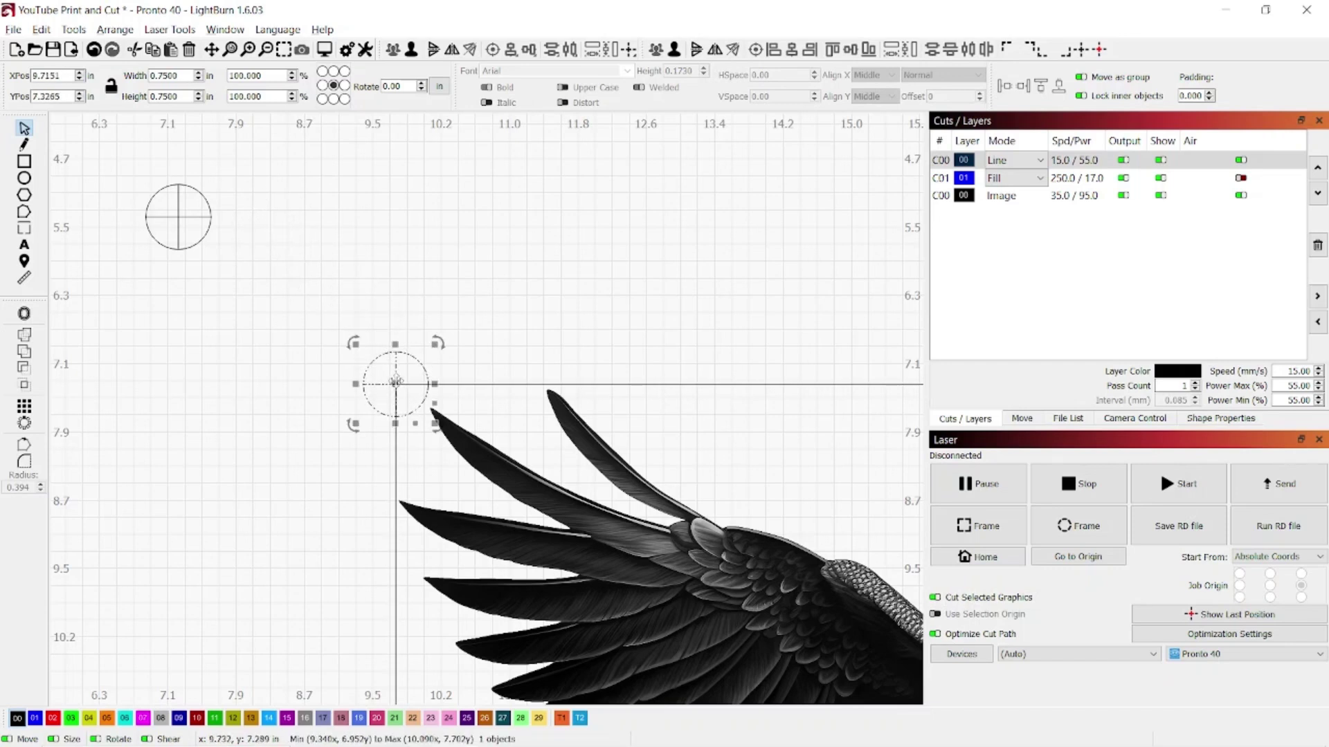
Snap the other target to the bottom-right corner and remove the helper rectangle.
{"action": "left_click", "coordinate": [180, 213]}
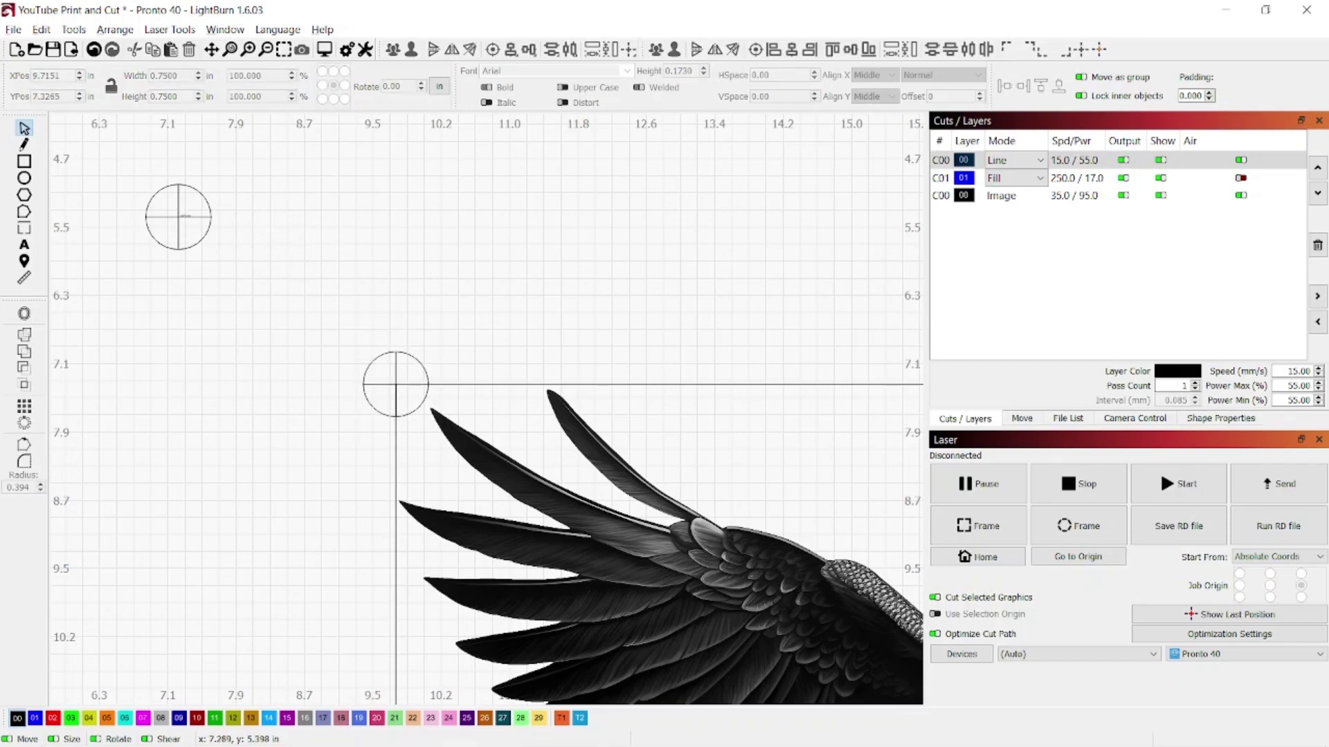
{"action": "left_click", "coordinate": [208, 227]}
{"action": "scroll", "coordinate": [628, 239], "scroll_direction": "down", "scroll_amount": 4}
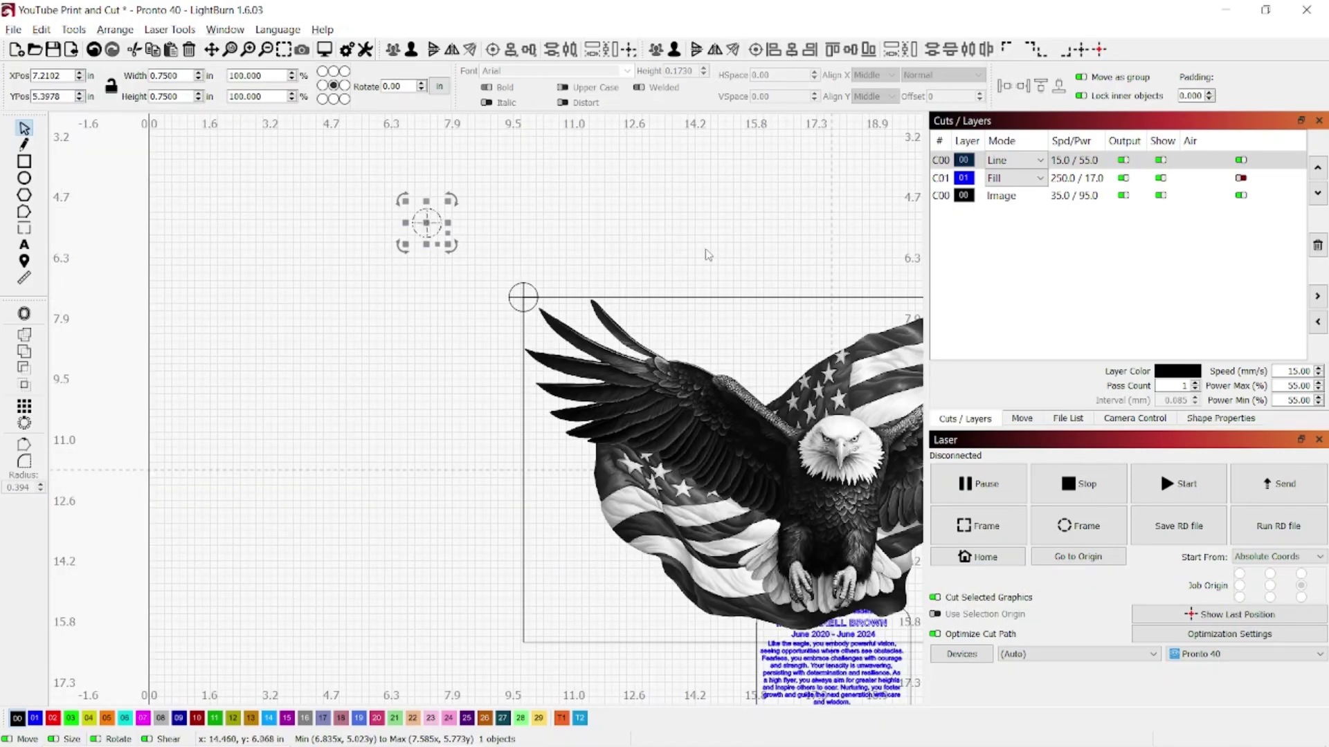
{"action": "left_click_drag", "start_coordinate": [705, 255], "coordinate": [356, 184]}
{"action": "left_click_drag", "start_coordinate": [79, 164], "coordinate": [792, 582]}
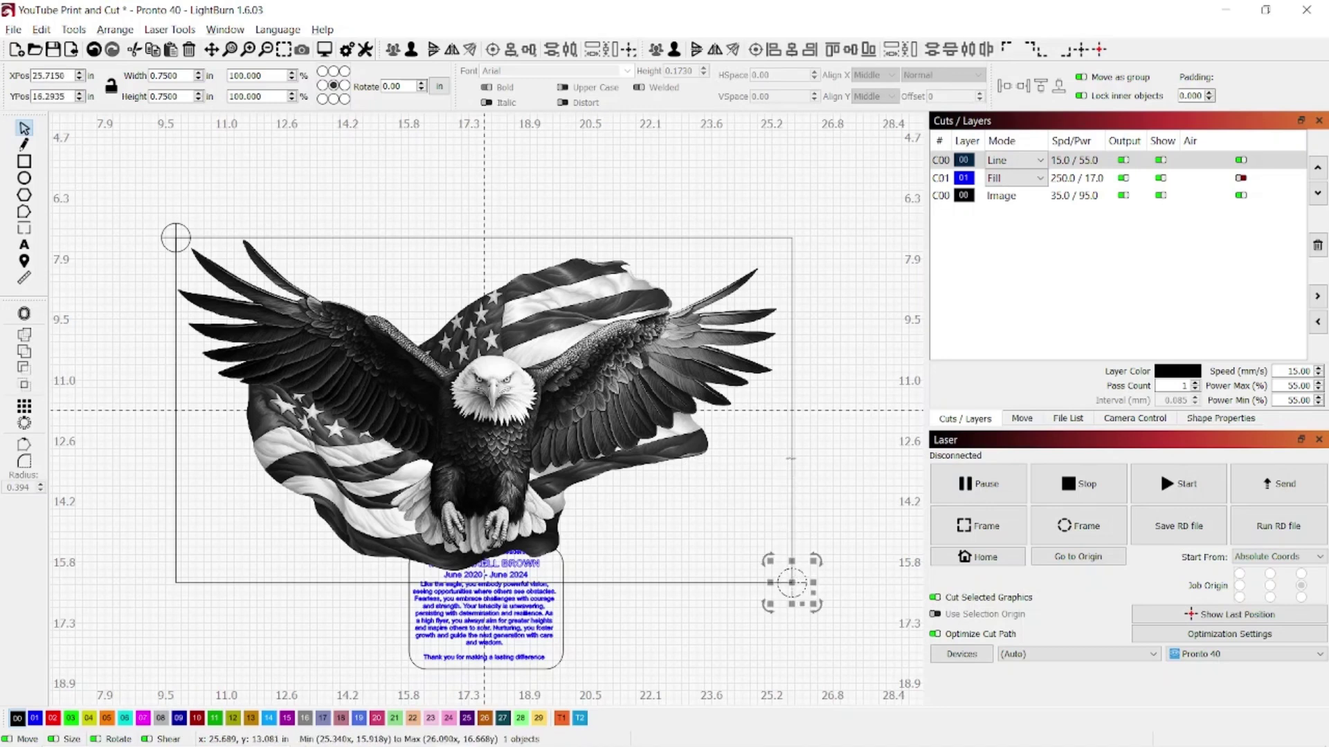
{"action": "left_click", "coordinate": [791, 458]}
{"action": "key", "text": "Escape"}
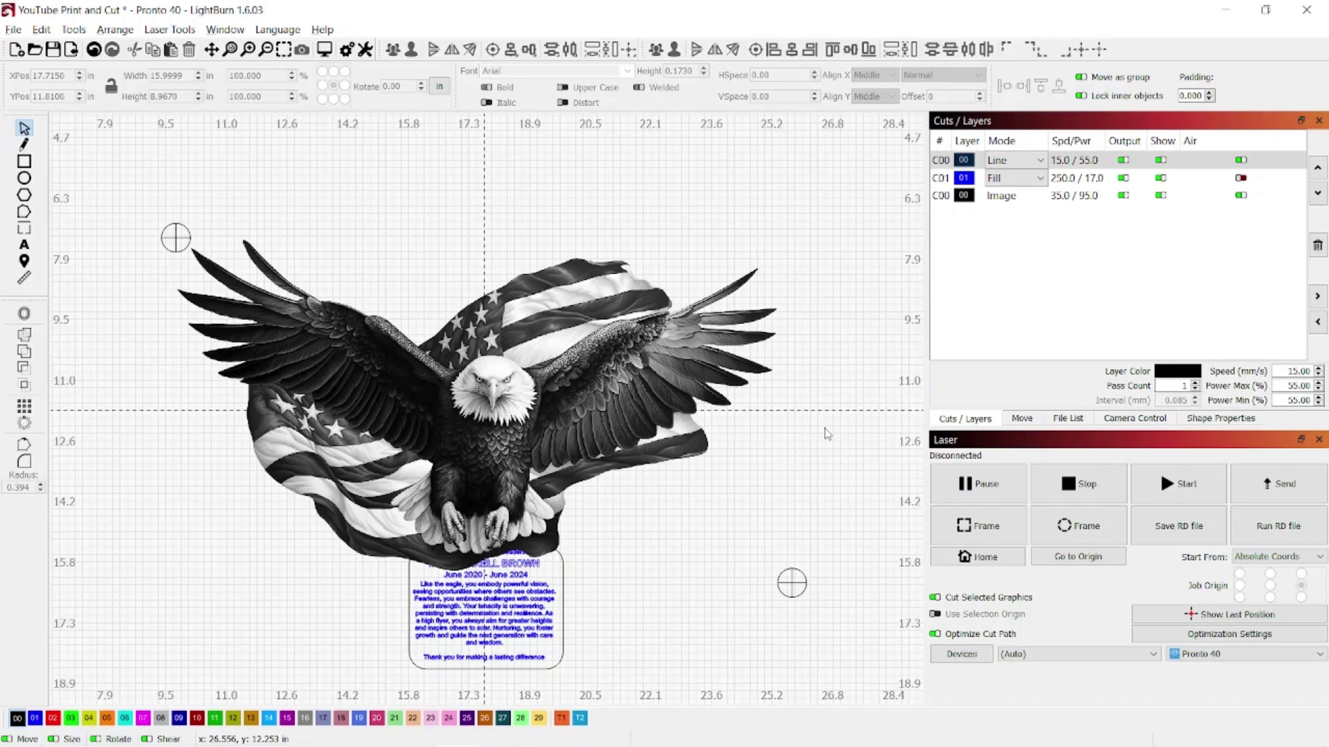
{"action": "left_click", "coordinate": [589, 346]}
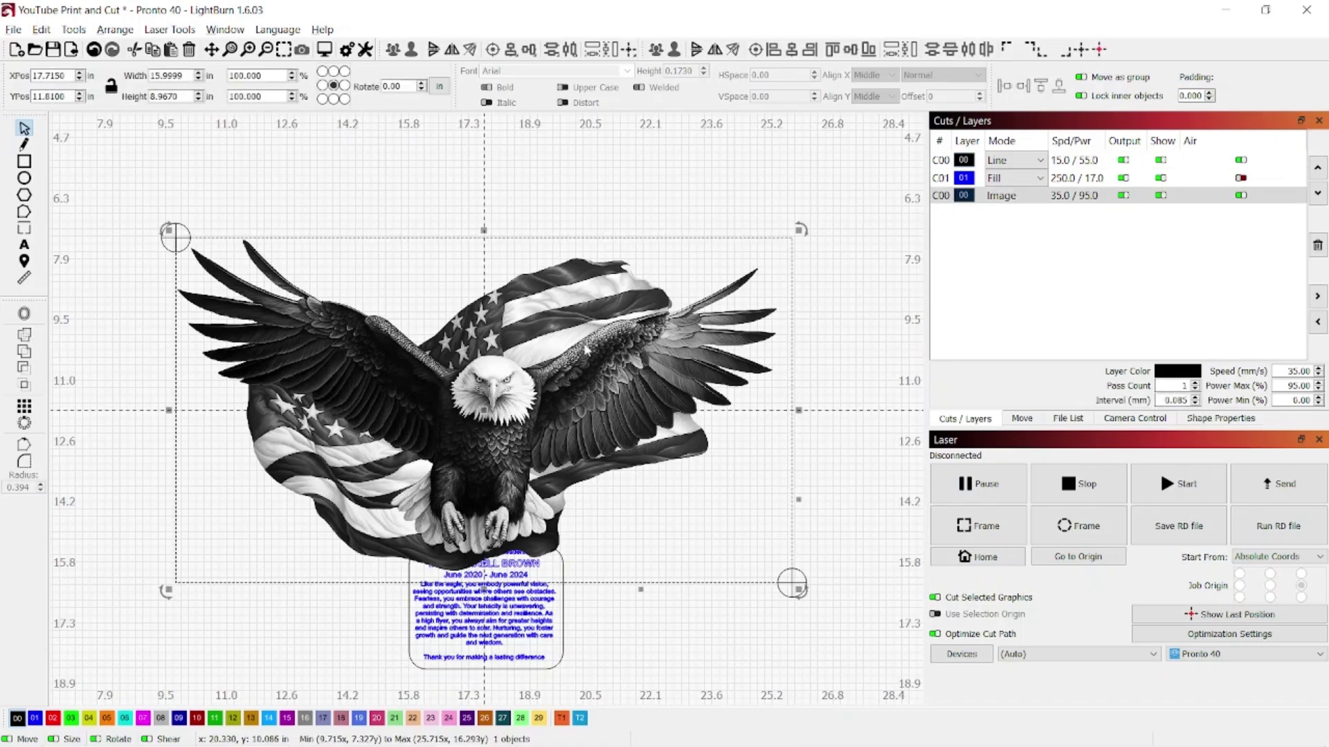
Open Trace Image for the eagle picture with the window maximised.
{"action": "right_click", "coordinate": [589, 343]}
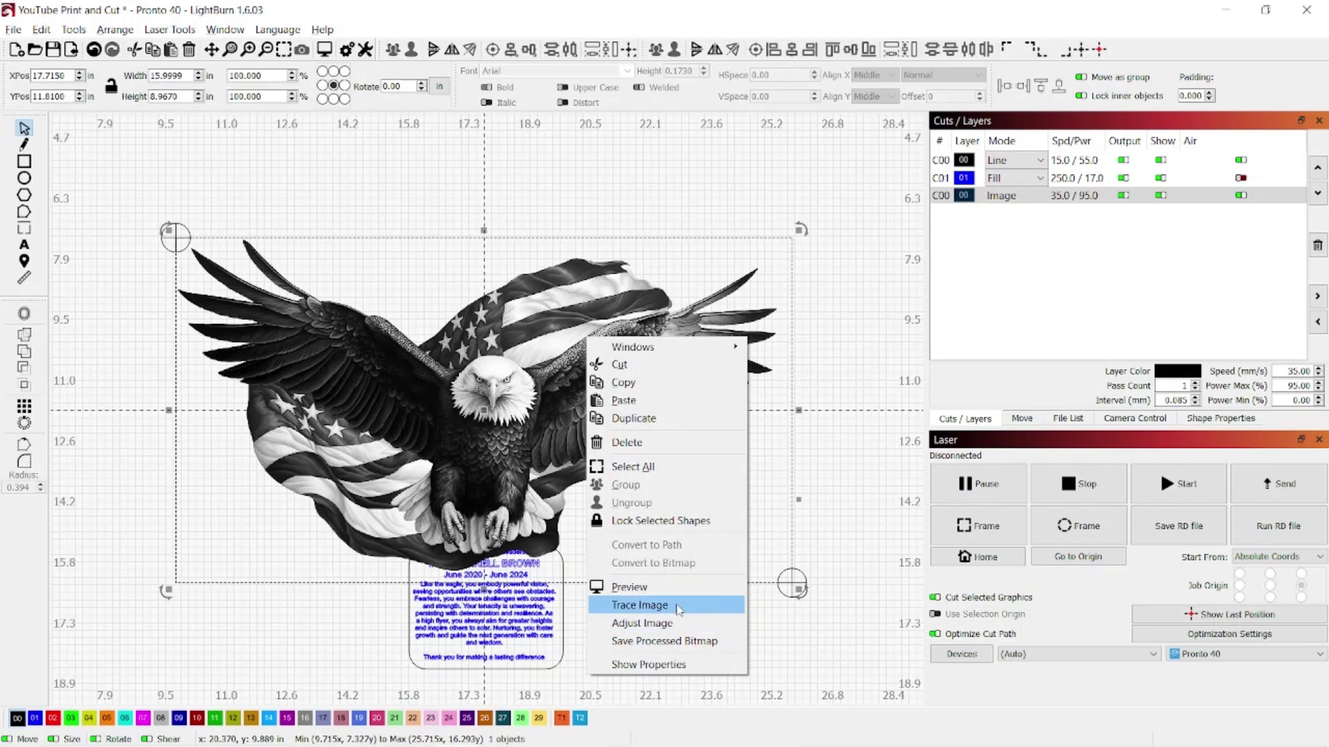
{"action": "left_click", "coordinate": [681, 613]}
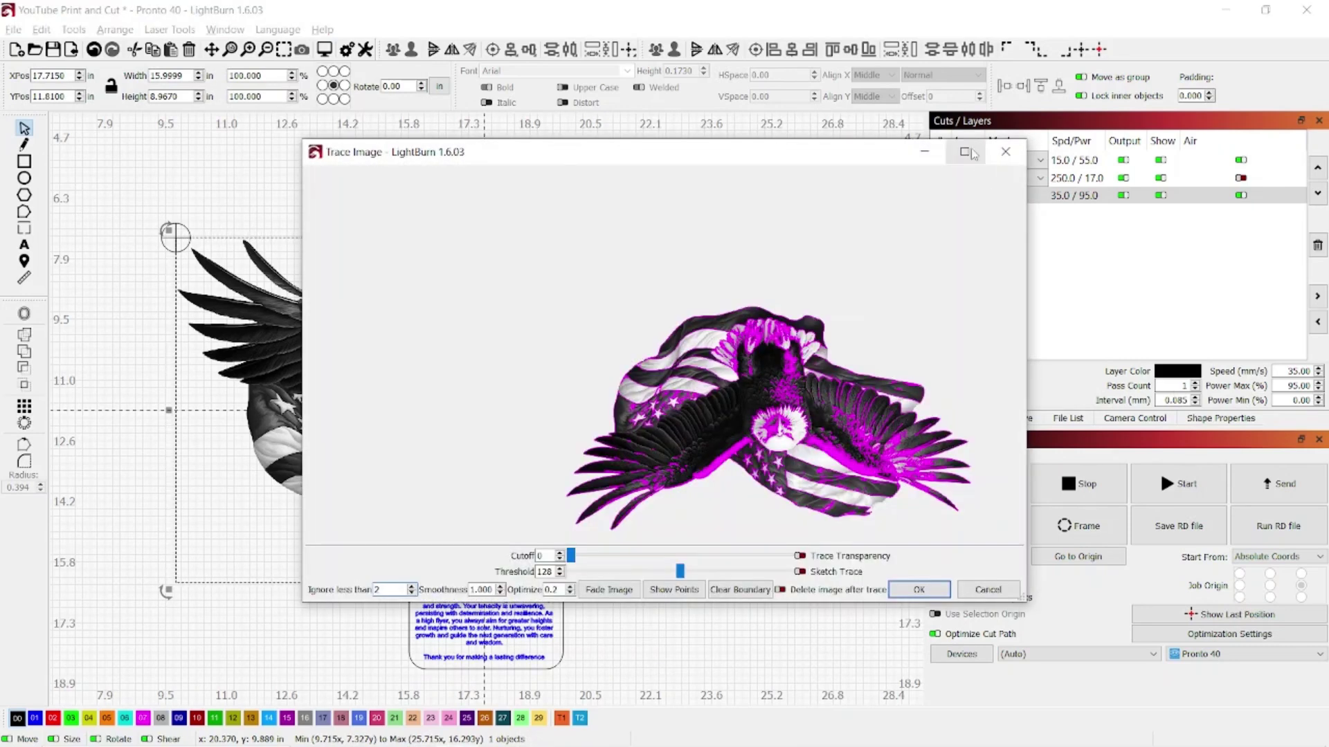
{"action": "left_click", "coordinate": [964, 151]}
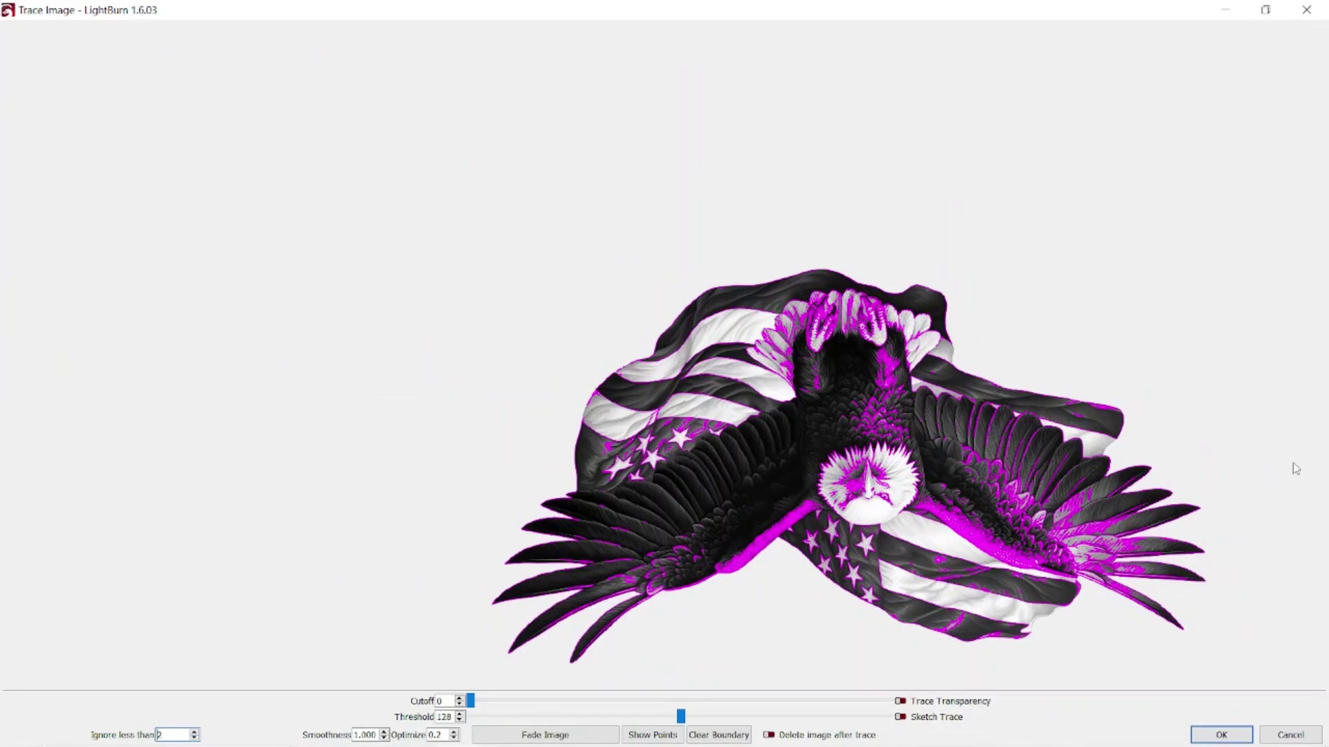
Clear the trace boundary, enable Trace Transparency for an outer-edge outline, and accept.
{"action": "left_click_drag", "start_coordinate": [1296, 468], "coordinate": [1191, 436]}
{"action": "left_click_drag", "start_coordinate": [1243, 537], "coordinate": [1052, 451]}
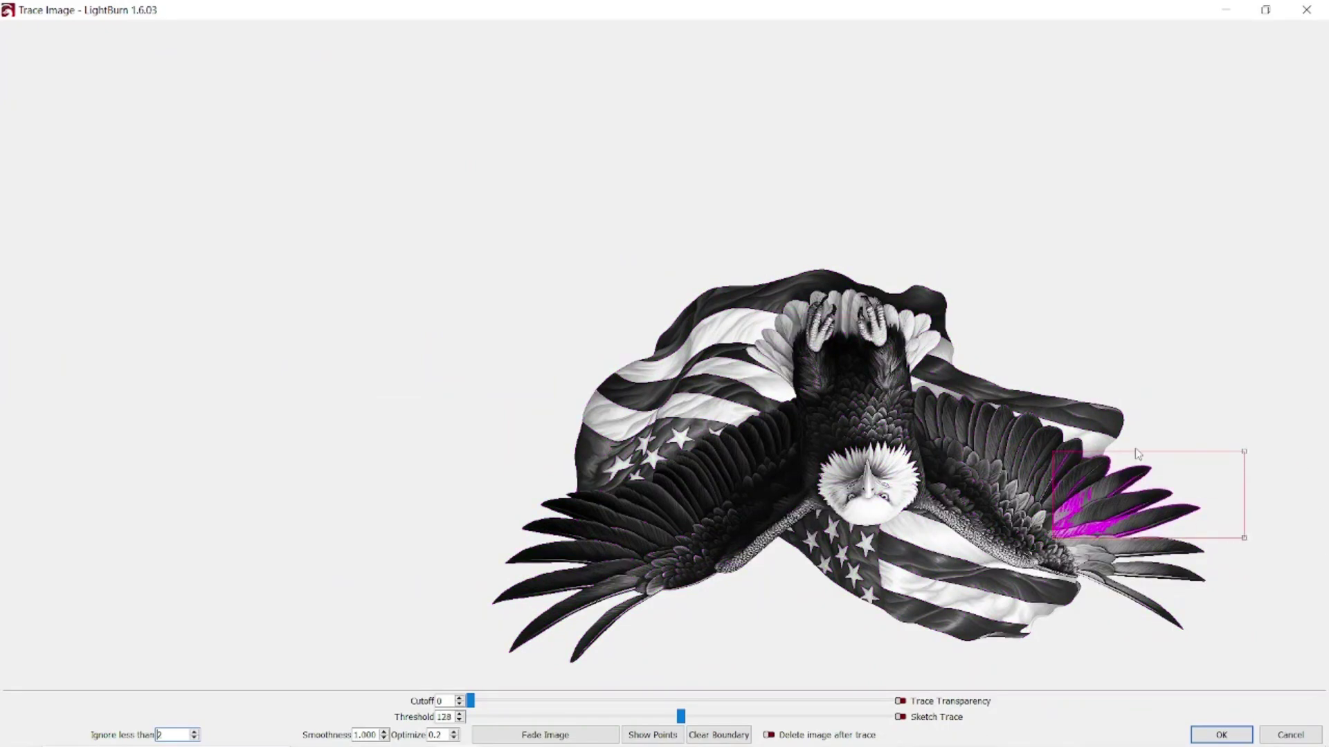
{"action": "scroll", "coordinate": [1193, 399], "scroll_direction": "down", "scroll_amount": 2}
{"action": "scroll", "coordinate": [1213, 563], "scroll_direction": "up", "scroll_amount": 4}
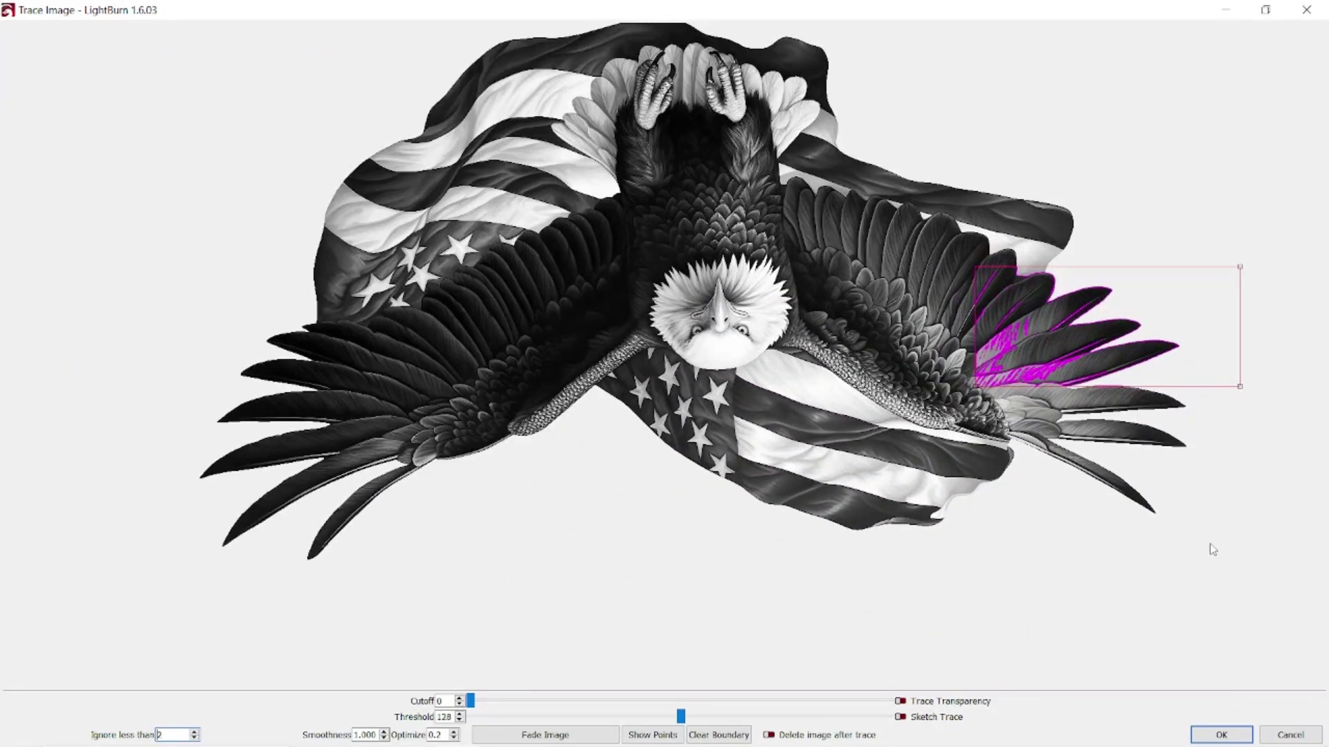
{"action": "left_click", "coordinate": [1204, 476]}
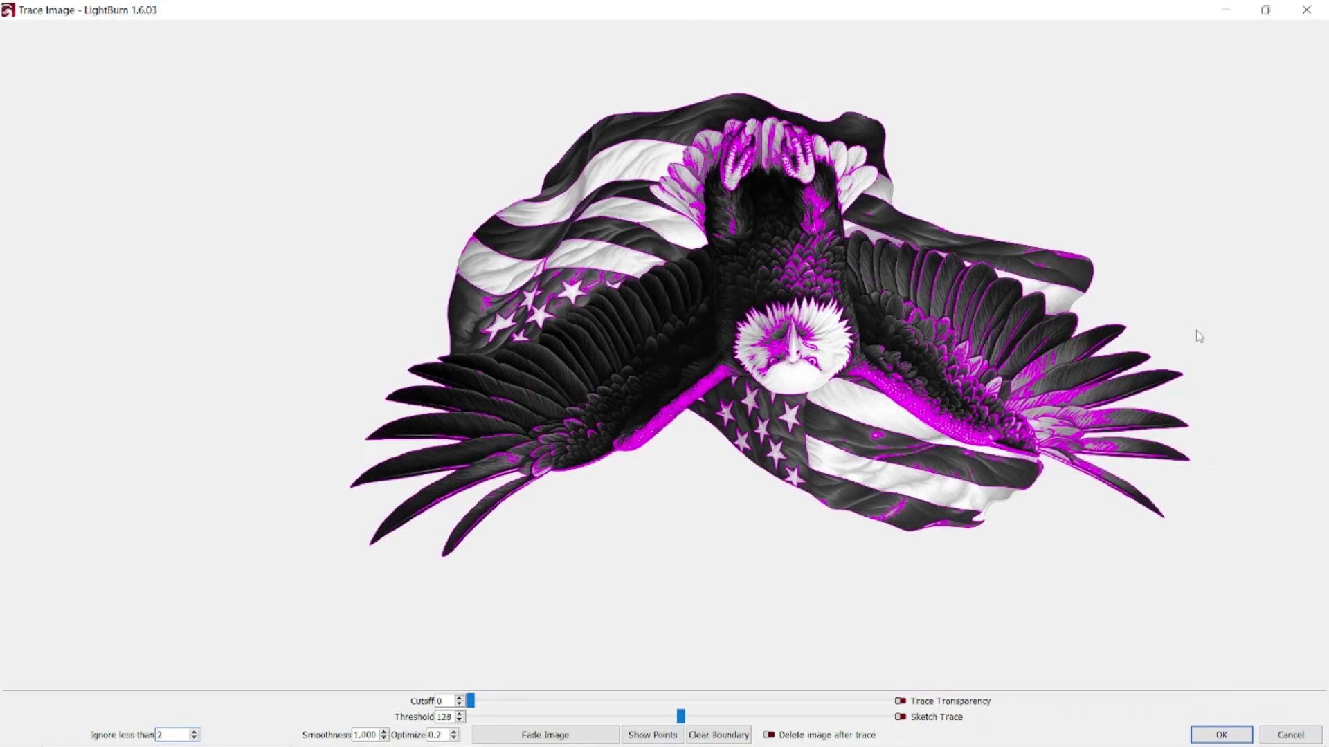
{"action": "left_click", "coordinate": [906, 703]}
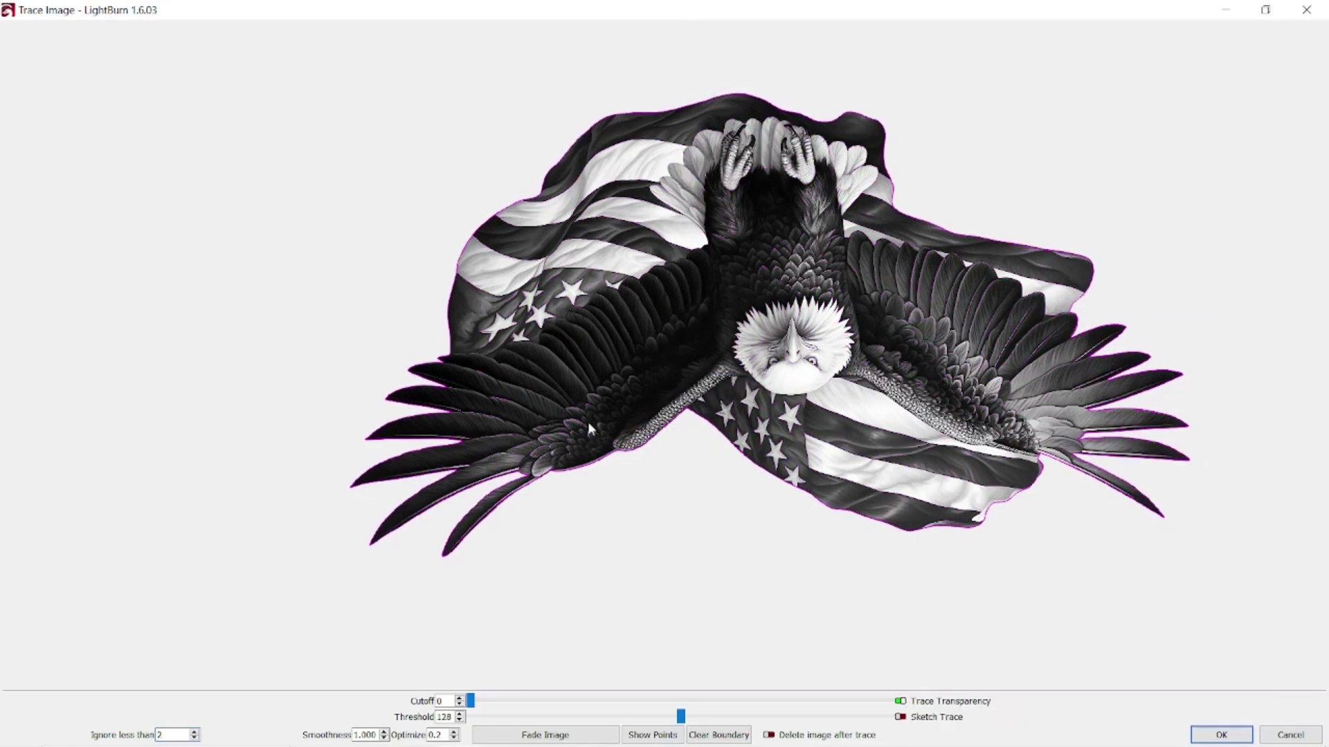
{"action": "scroll", "coordinate": [762, 498], "scroll_direction": "down", "scroll_amount": 1}
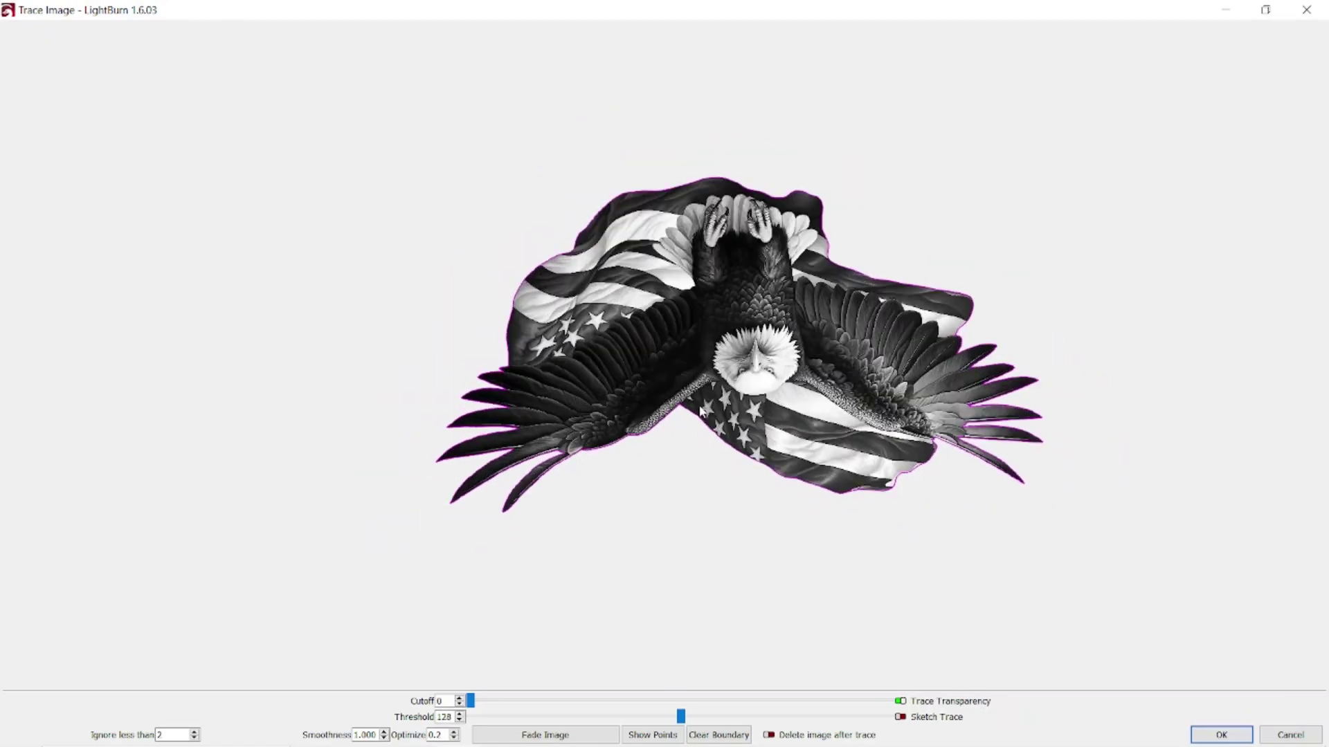
{"action": "scroll", "coordinate": [658, 415], "scroll_direction": "up", "scroll_amount": 5}
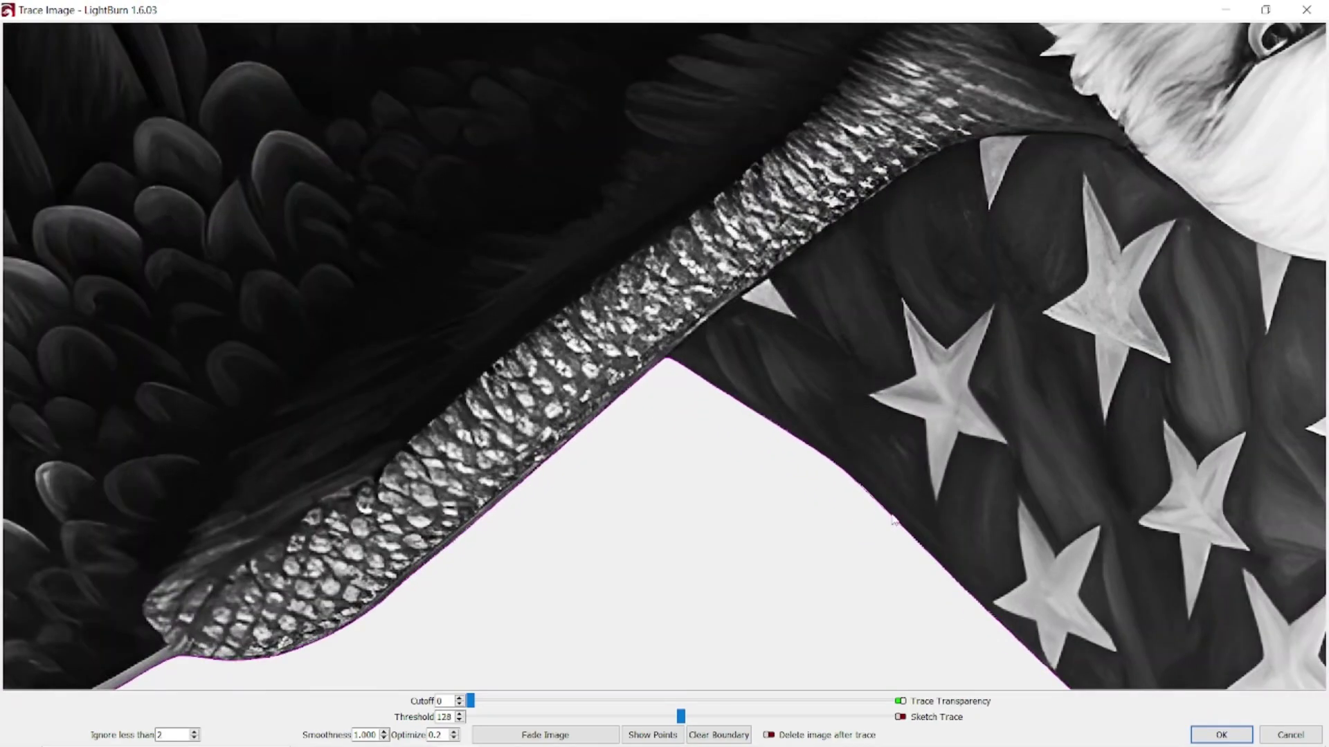
{"action": "scroll", "coordinate": [1018, 605], "scroll_direction": "down", "scroll_amount": 5}
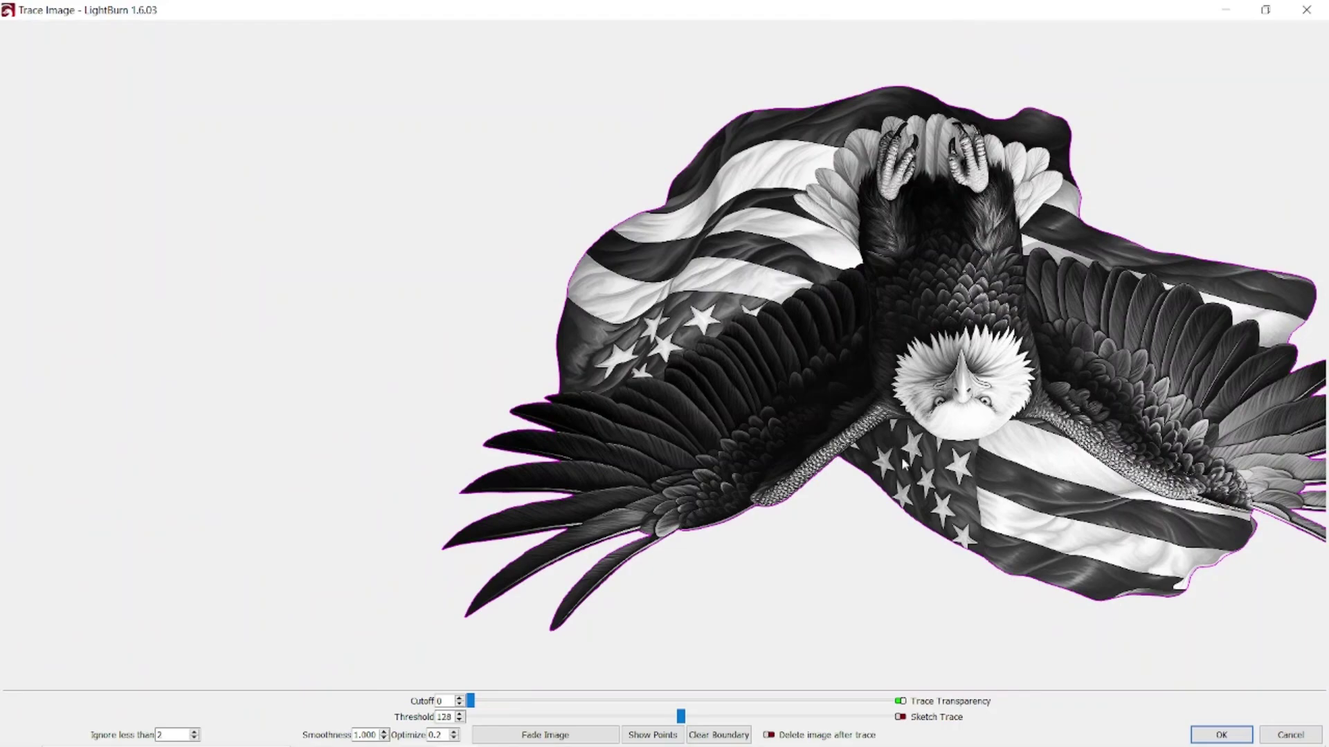
{"action": "left_click", "coordinate": [1245, 735]}
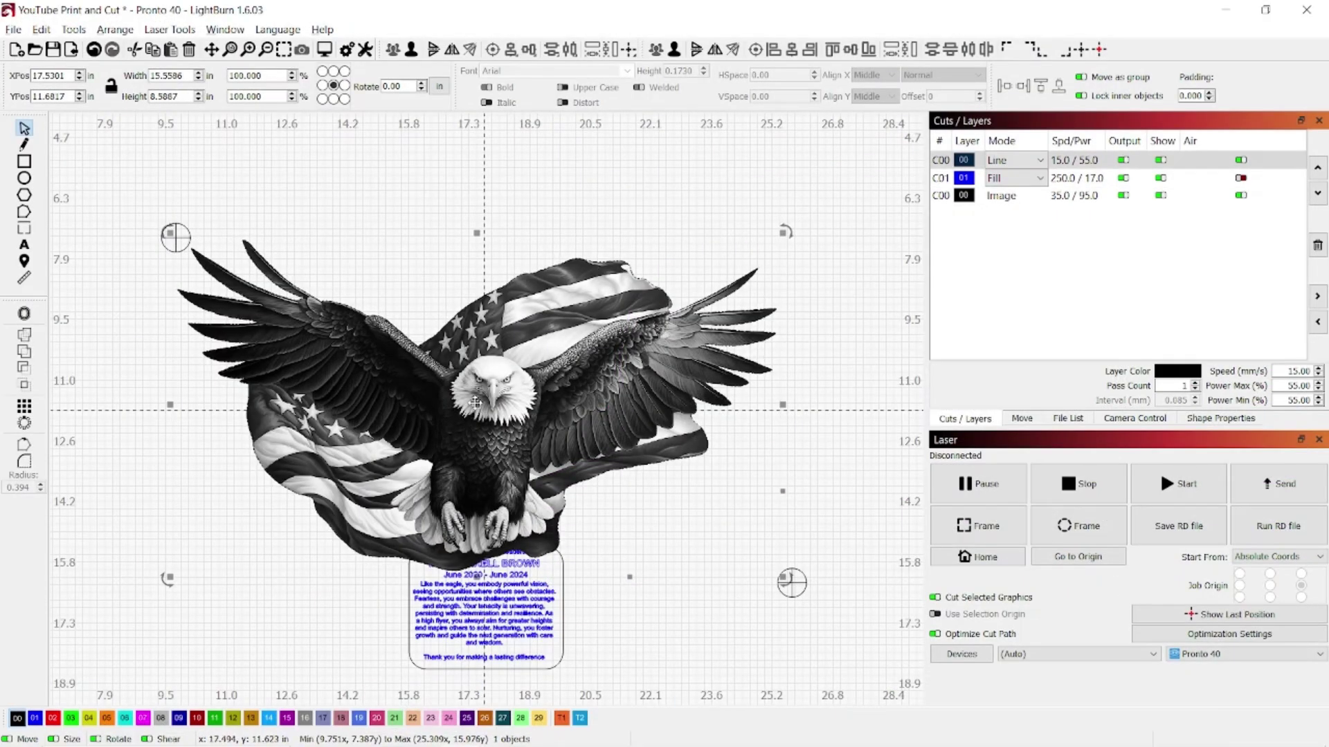
Move the traced outline off the eagle image and delete the image.
{"action": "mouse_move", "coordinate": [486, 396]}
{"action": "left_mouse_down"}
{"action": "mouse_move", "coordinate": [591, 250]}
{"action": "mouse_move", "coordinate": [469, 294]}
{"action": "mouse_move", "coordinate": [476, 401]}
{"action": "left_mouse_up"}
{"action": "scroll", "coordinate": [437, 450], "scroll_direction": "down", "scroll_amount": 2}
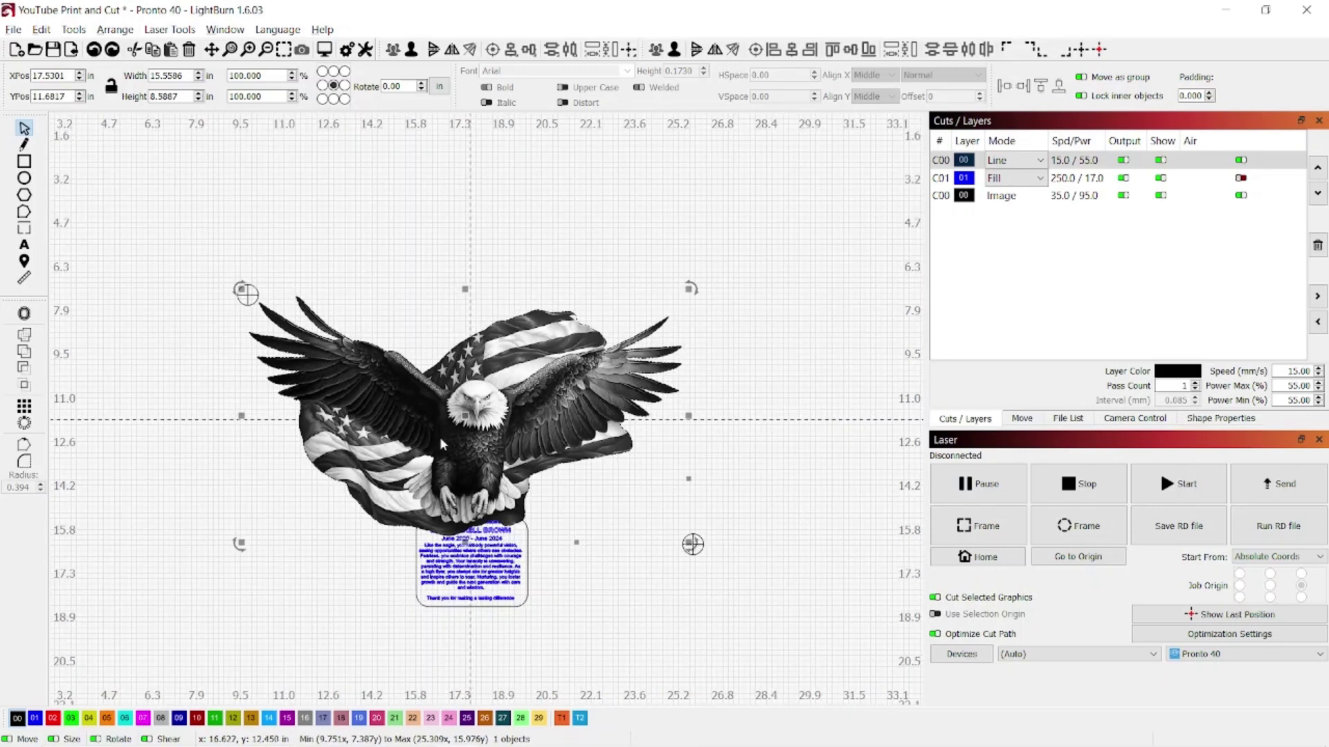
{"action": "left_click", "coordinate": [524, 411]}
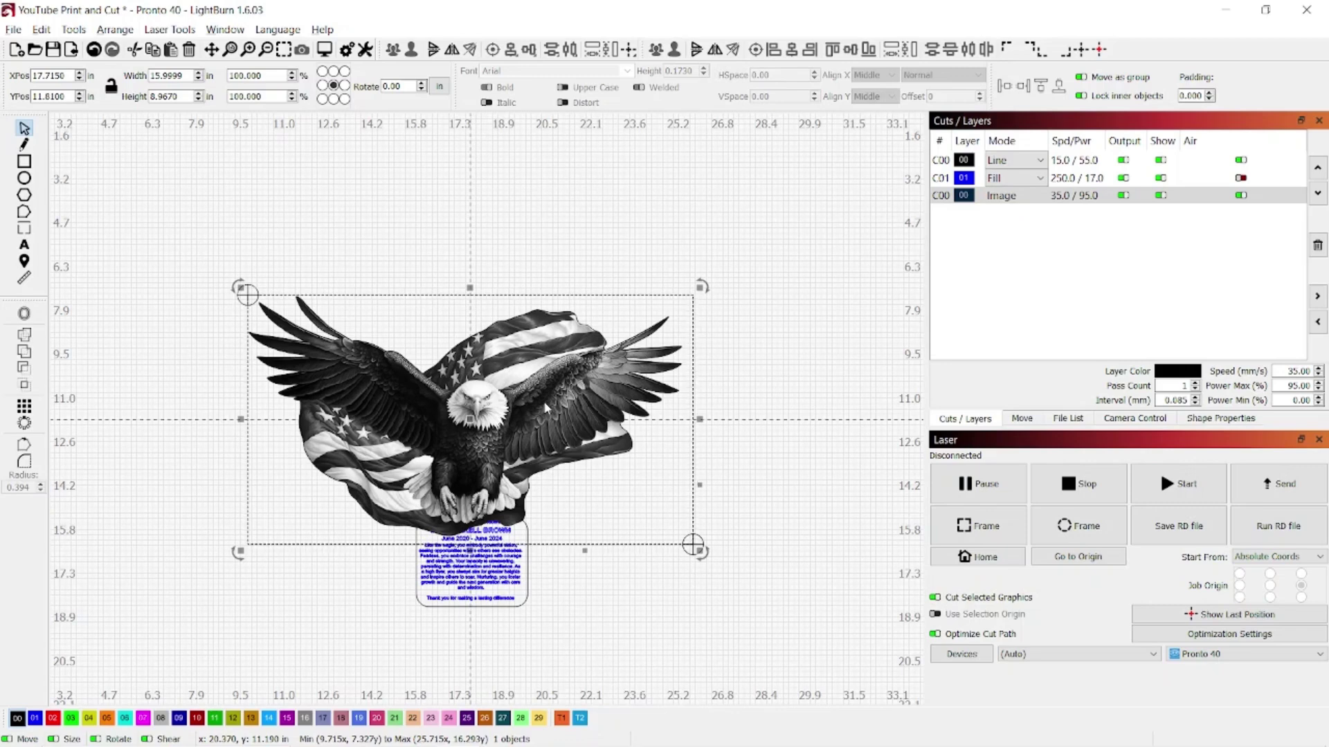
{"action": "key", "text": "Delete"}
Weld the plaque outline and eagle outline into one shape.
{"action": "scroll", "coordinate": [523, 546], "scroll_direction": "up", "scroll_amount": 2}
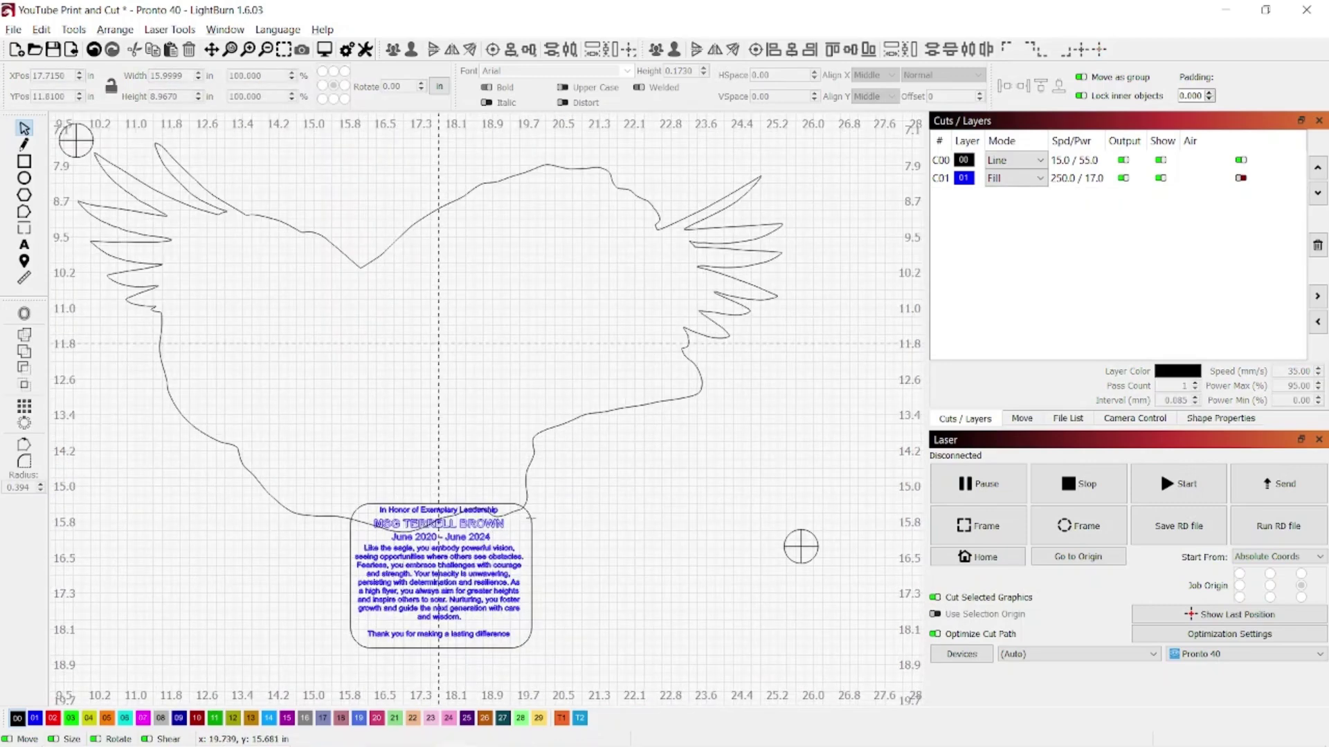
{"action": "left_click", "coordinate": [531, 518]}
{"action": "left_click", "coordinate": [531, 455], "text": "shift"}
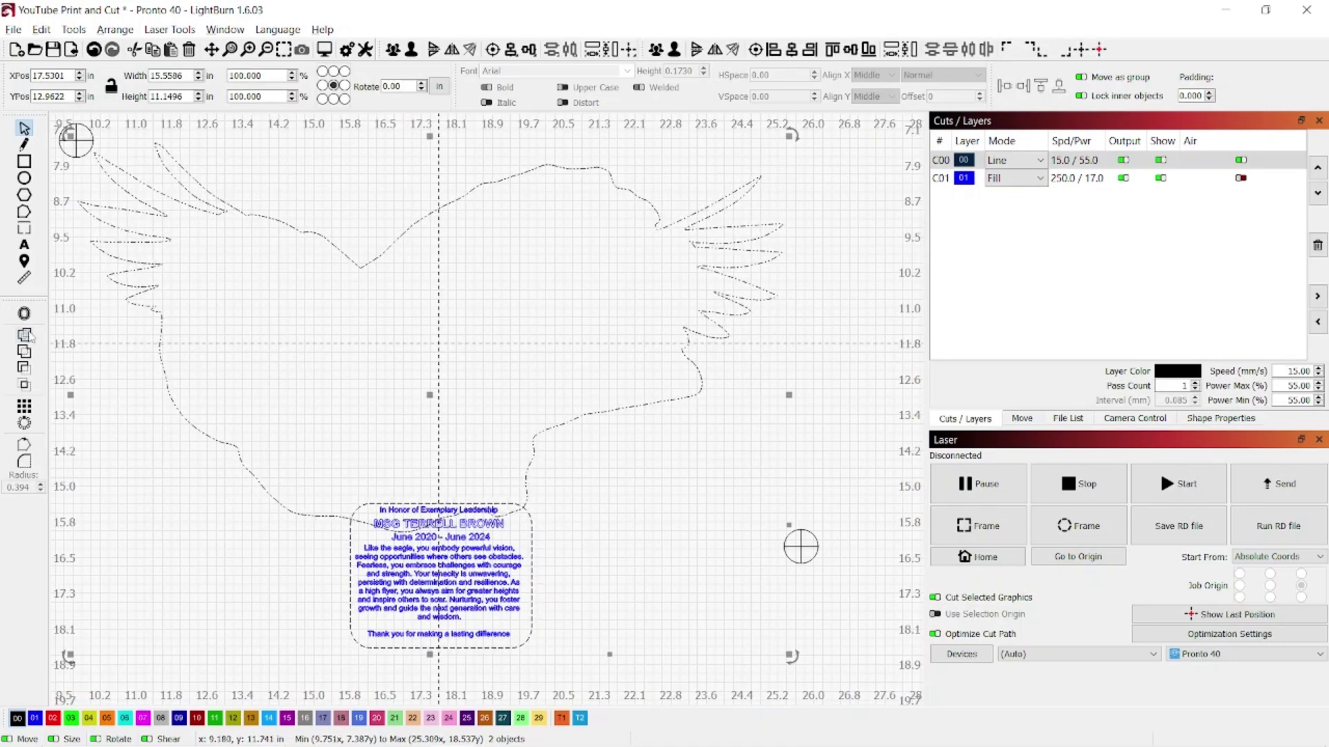
{"action": "left_click", "coordinate": [28, 336]}
Delete the text plaque and select the welded outline with both target circles.
{"action": "scroll", "coordinate": [547, 550], "scroll_direction": "down", "scroll_amount": 2}
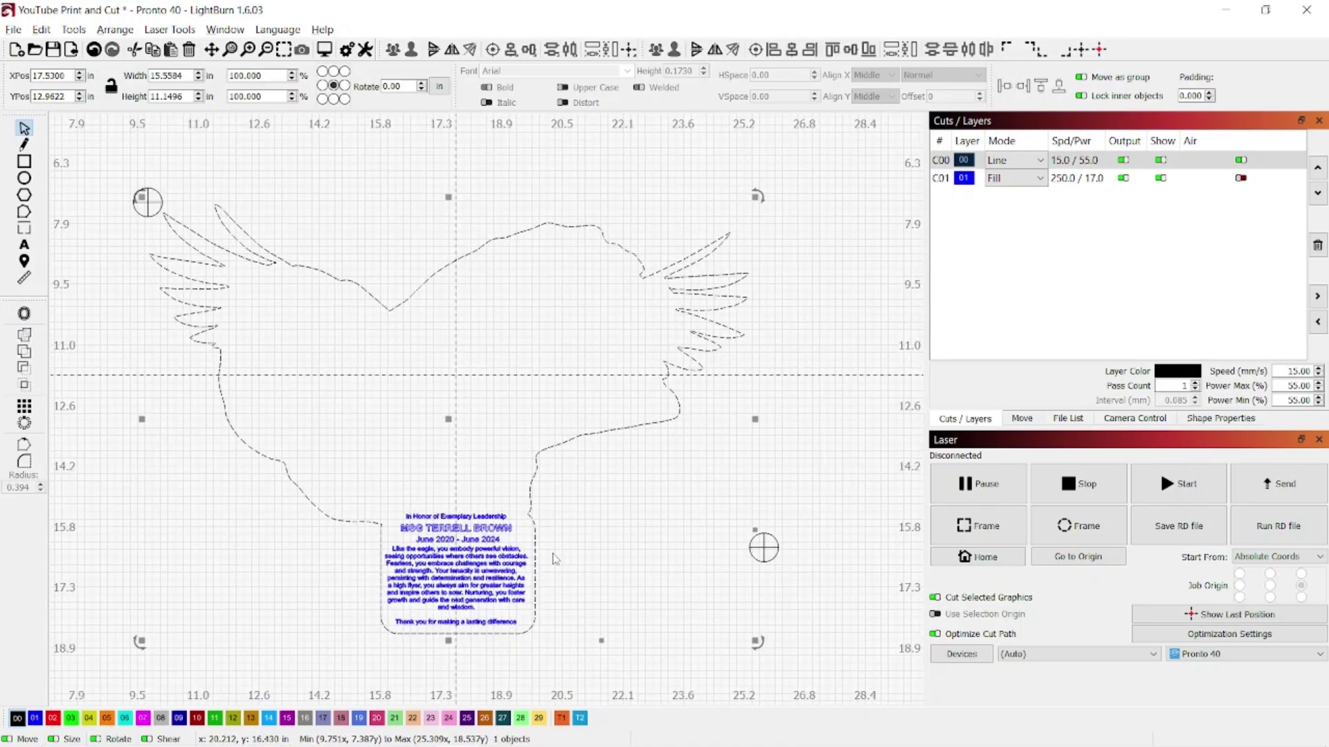
{"action": "left_click", "coordinate": [505, 553]}
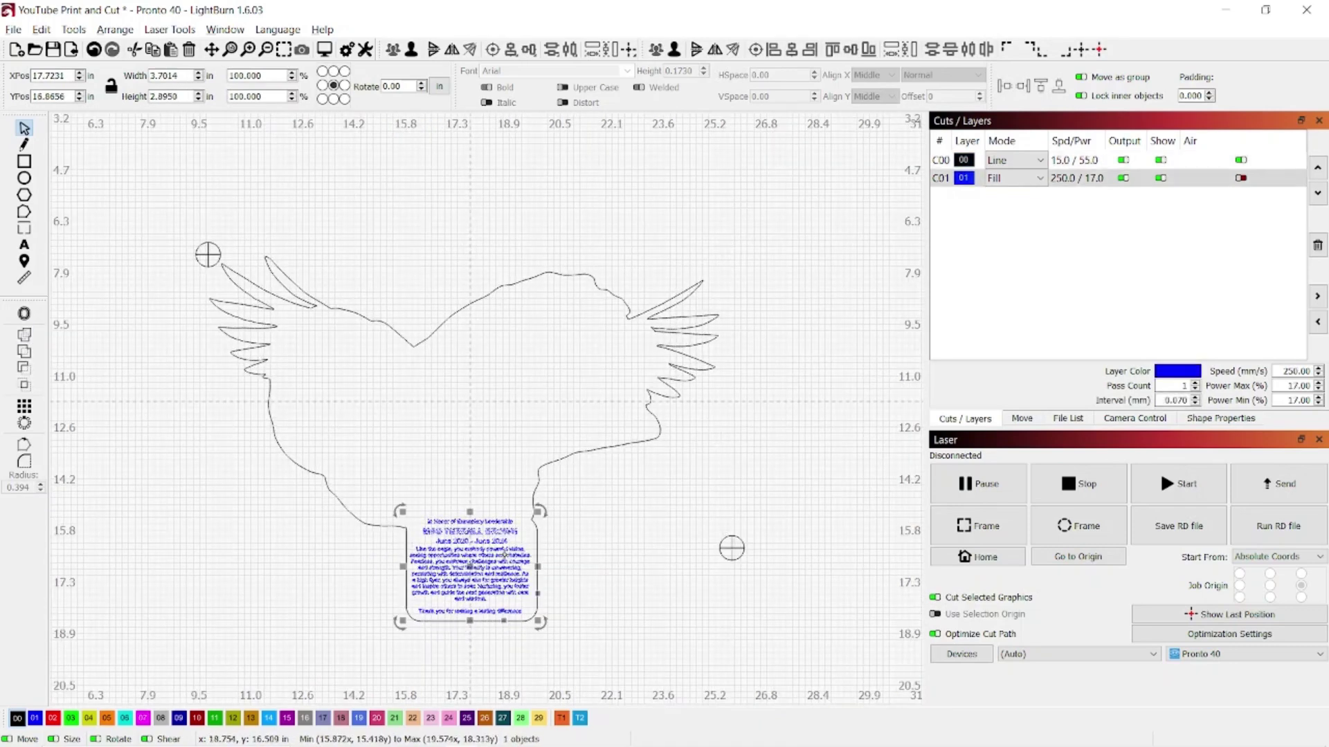
{"action": "left_click_drag", "start_coordinate": [471, 566], "coordinate": [865, 604]}
{"action": "key", "text": "Delete"}
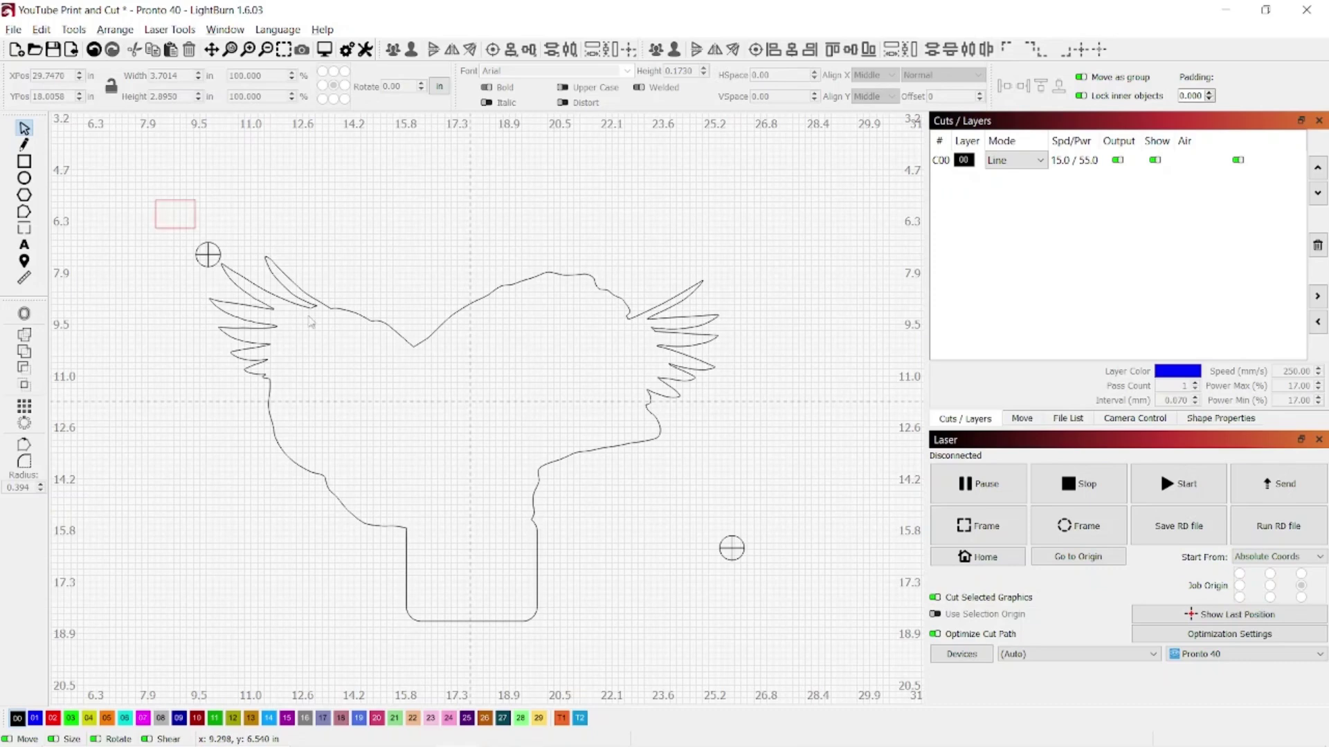
{"action": "left_click_drag", "start_coordinate": [311, 322], "coordinate": [795, 674]}
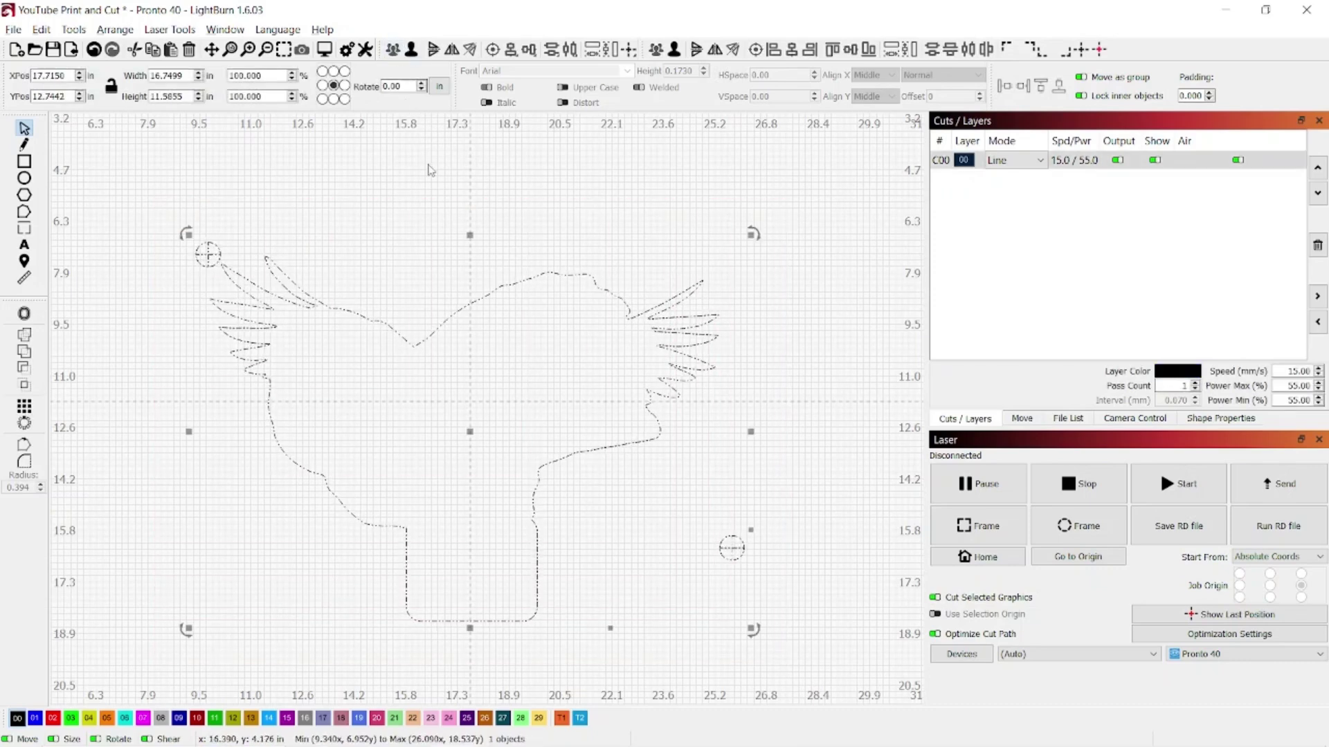
Set the Laser panel's Start From option to Absolute Coords.
{"action": "left_click", "coordinate": [427, 178]}
{"action": "scroll", "coordinate": [443, 225], "scroll_direction": "down", "scroll_amount": 2}
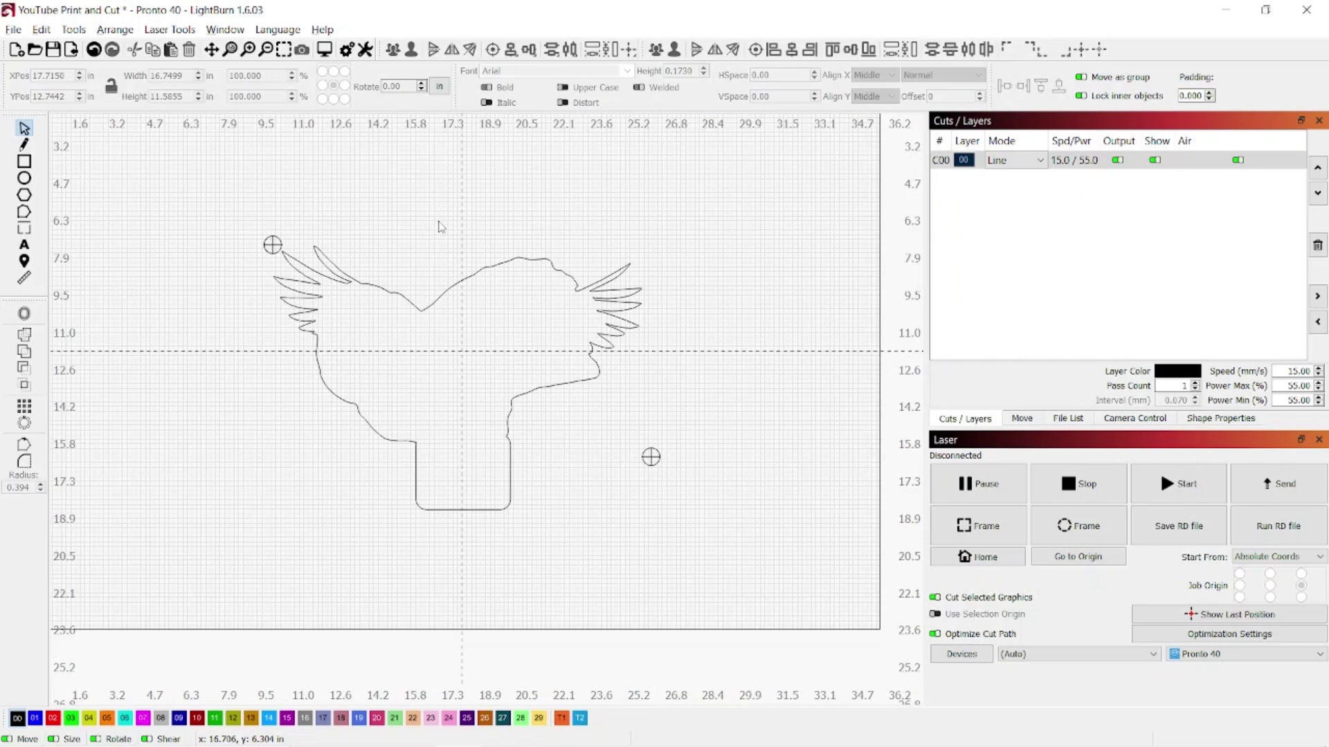
{"action": "left_click", "coordinate": [1270, 558]}
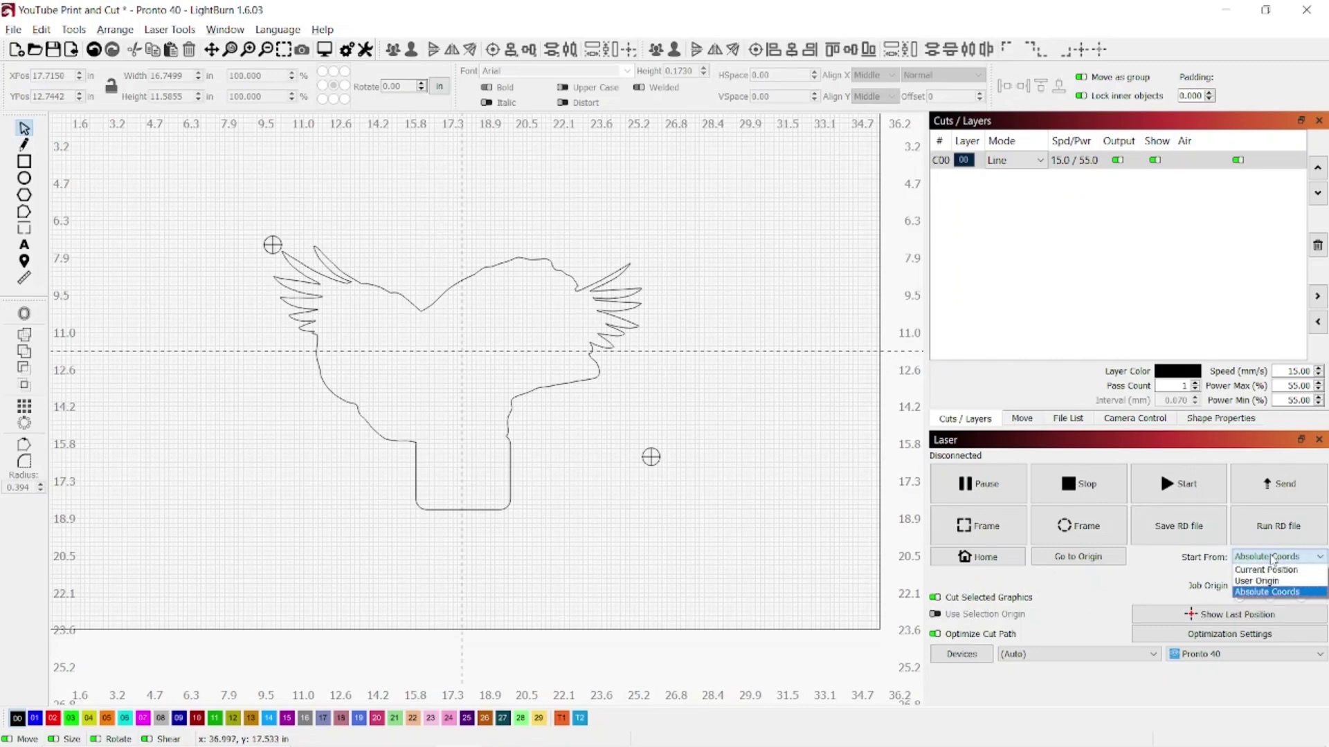
{"action": "left_click", "coordinate": [1269, 593]}
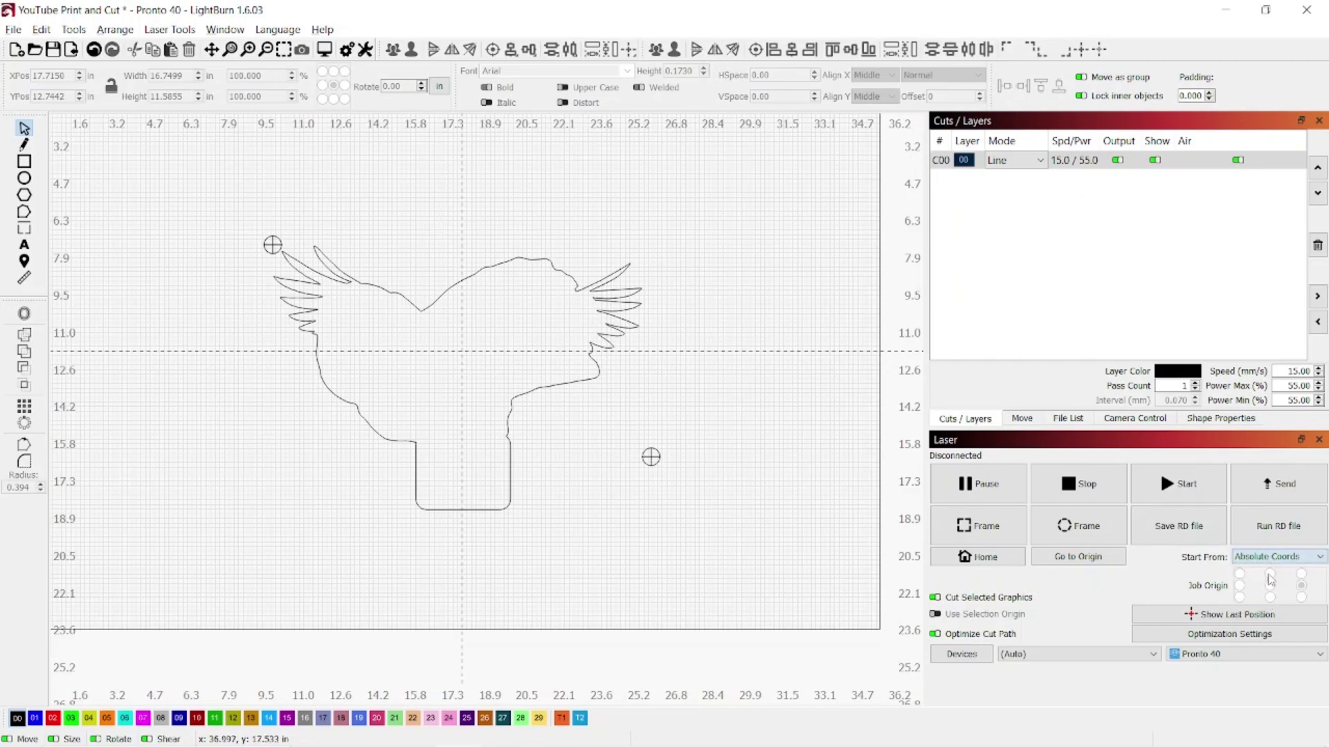
{"action": "left_click", "coordinate": [1270, 558]}
{"action": "left_click", "coordinate": [1270, 558]}
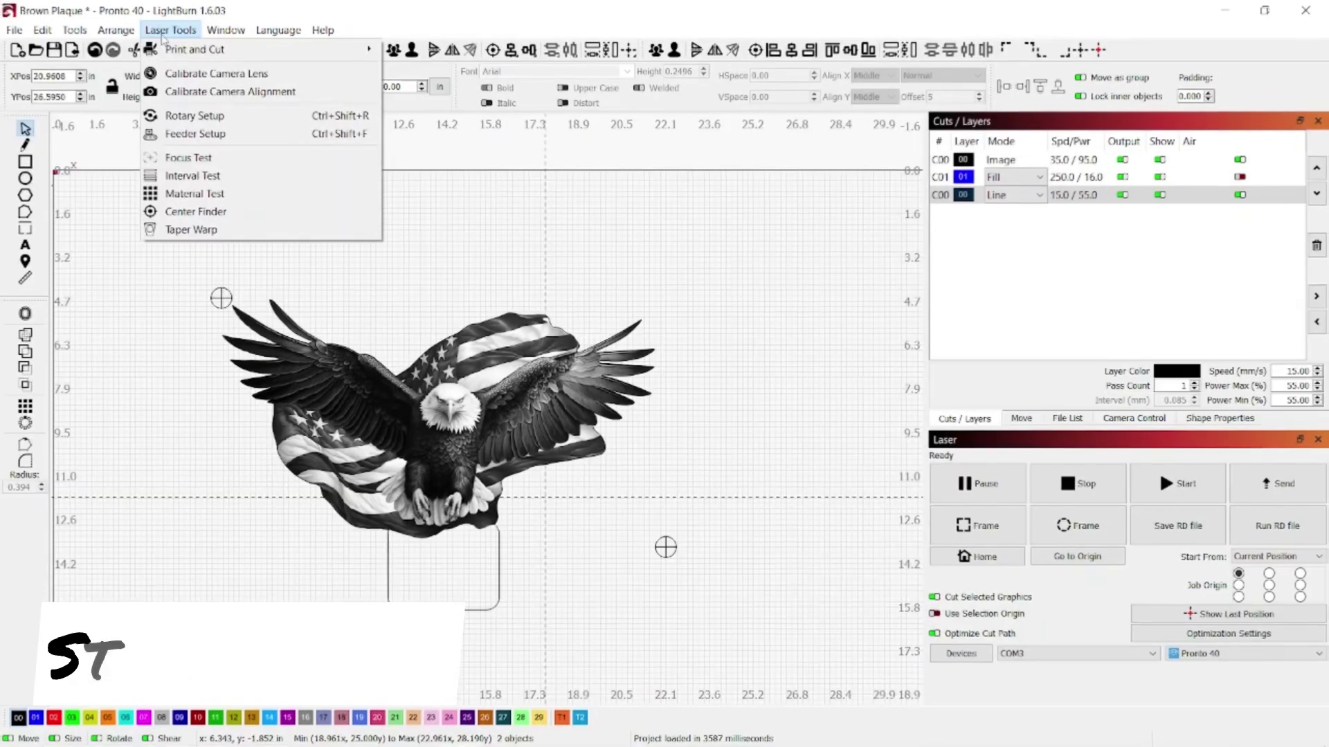
Start the Print and Cut wizard from the Laser Tools menu.
{"action": "mouse_move", "coordinate": [168, 50]}
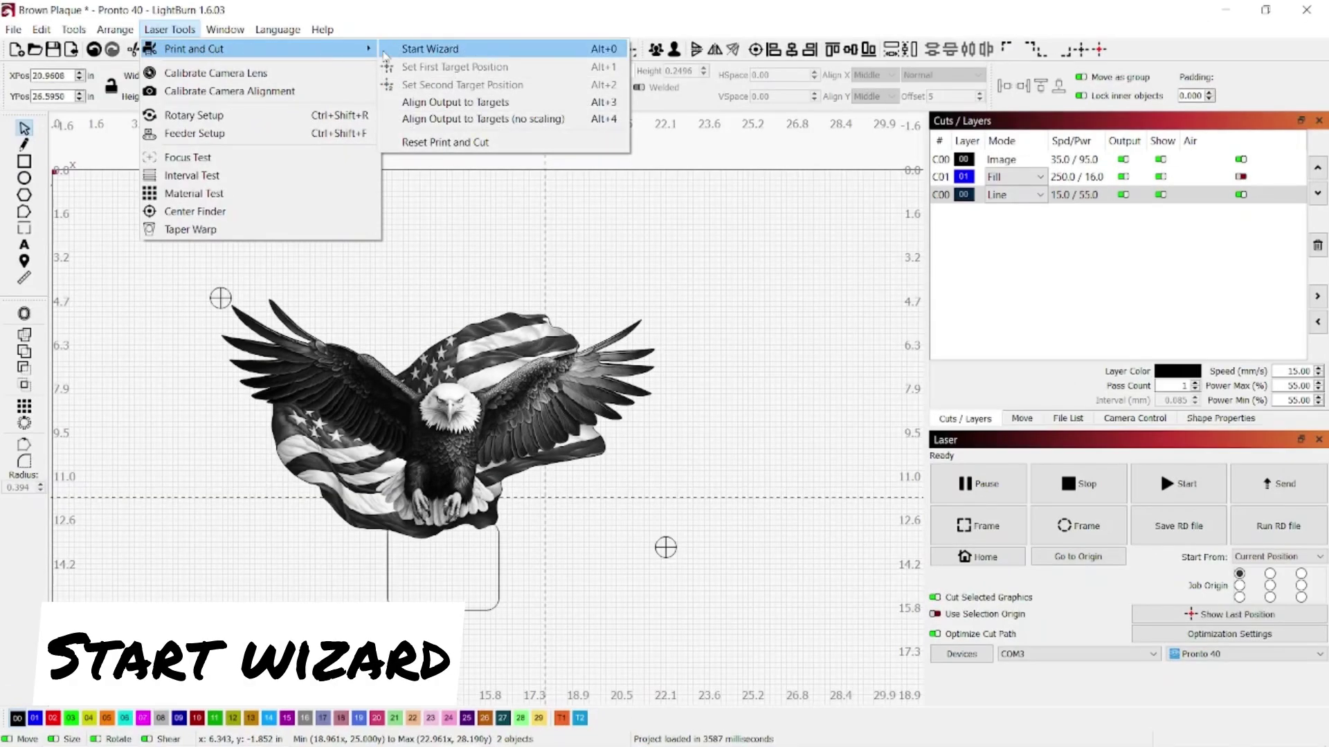
{"action": "left_click", "coordinate": [394, 50]}
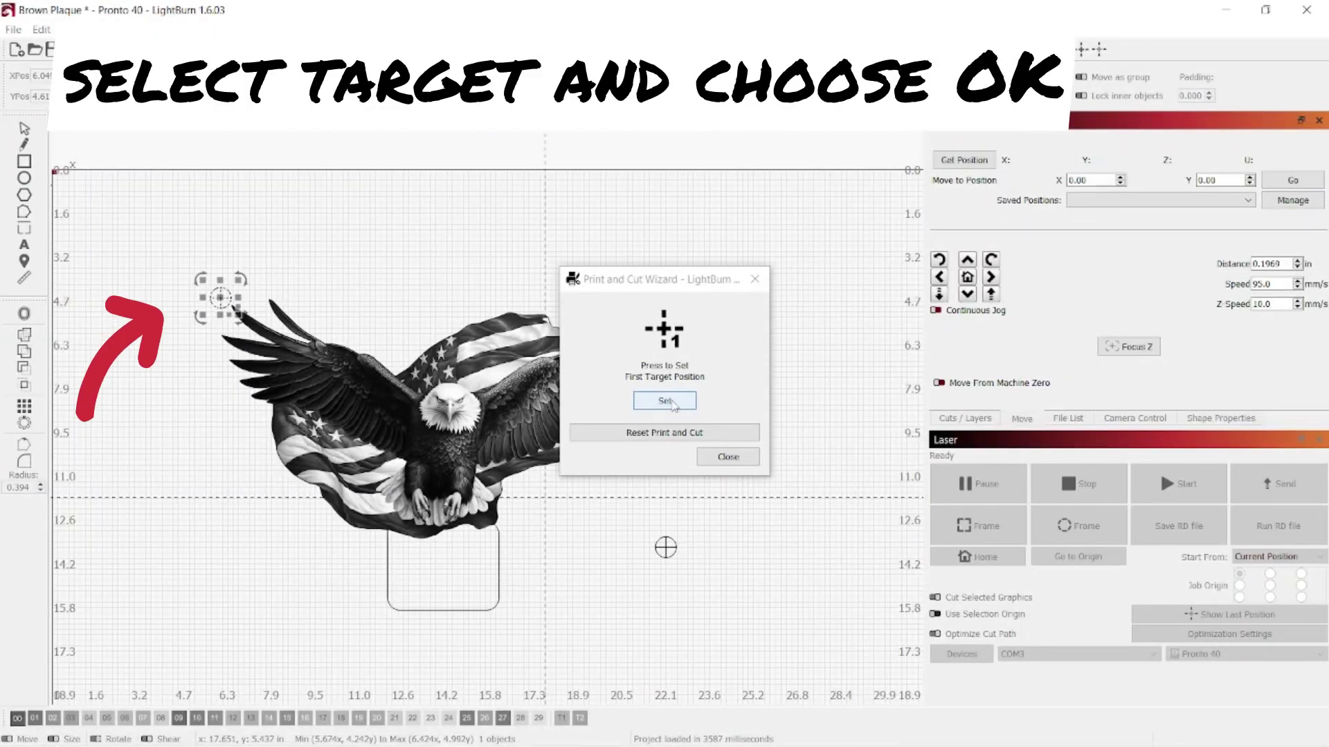
Record the first target, then select the lower-right cross and record it as the second target.
{"action": "left_click", "coordinate": [672, 403]}
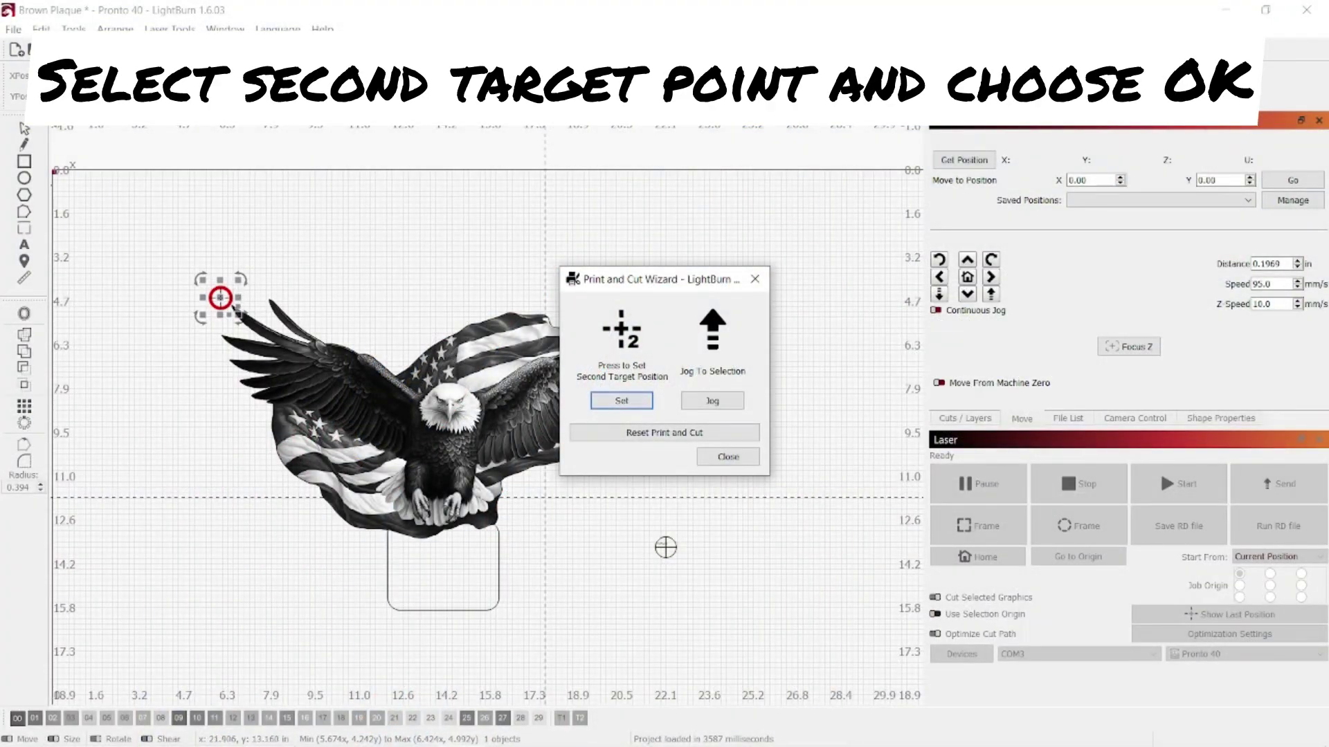
{"action": "left_click", "coordinate": [666, 547]}
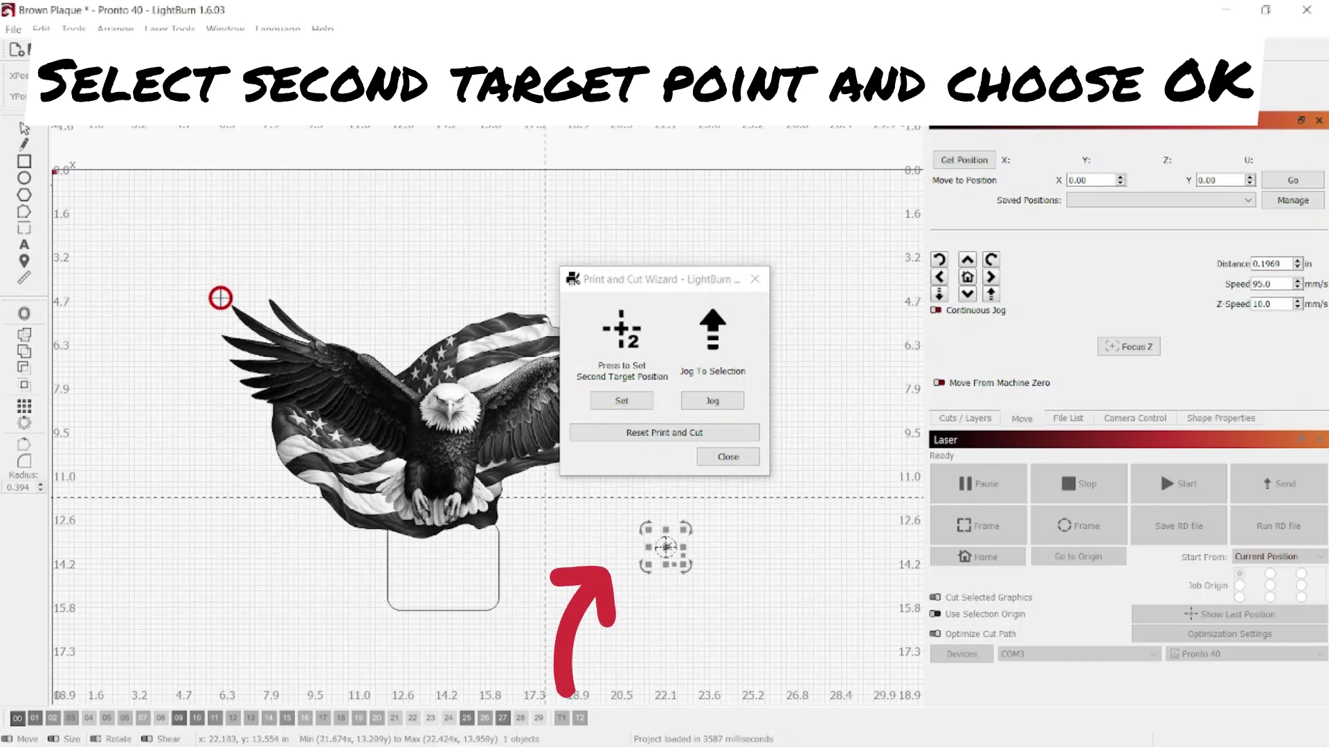
{"action": "left_click", "coordinate": [641, 406]}
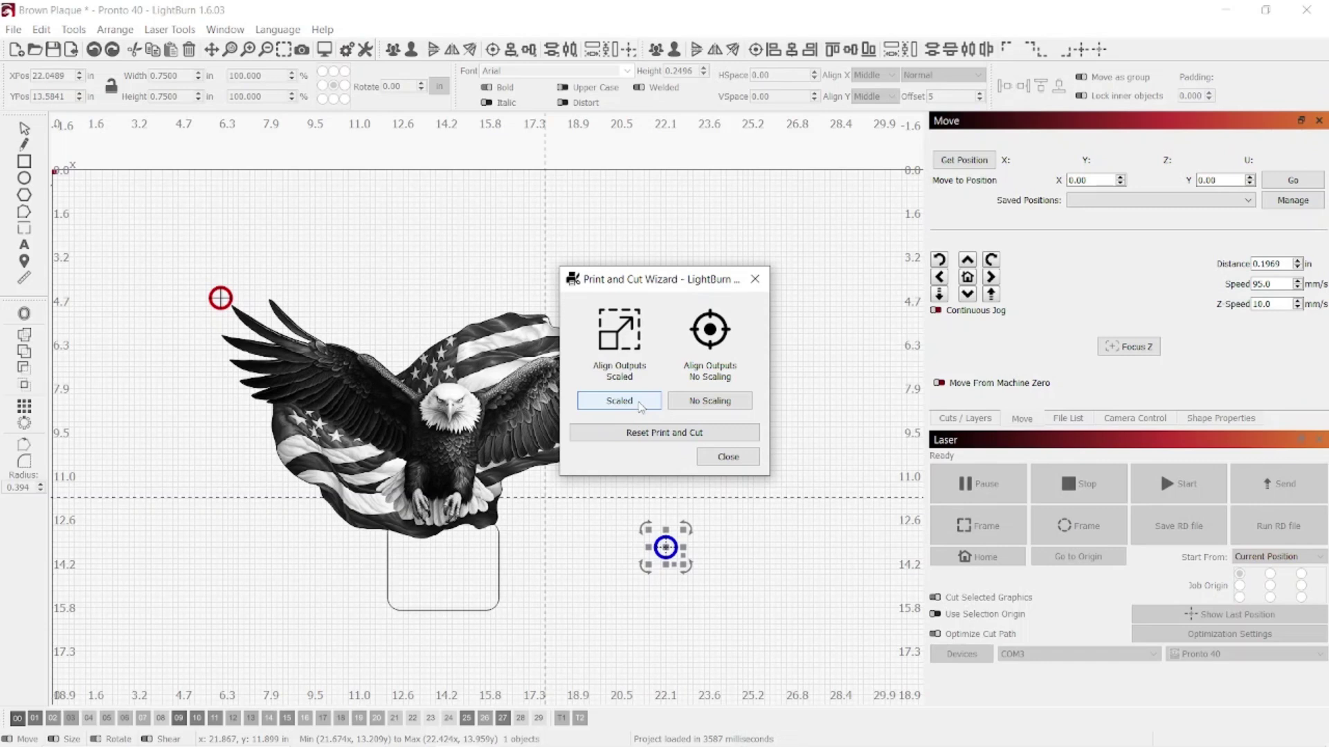
Choose No Scaling alignment, select the eagle and plaque design, and show the cut layers.
{"action": "left_click", "coordinate": [700, 401]}
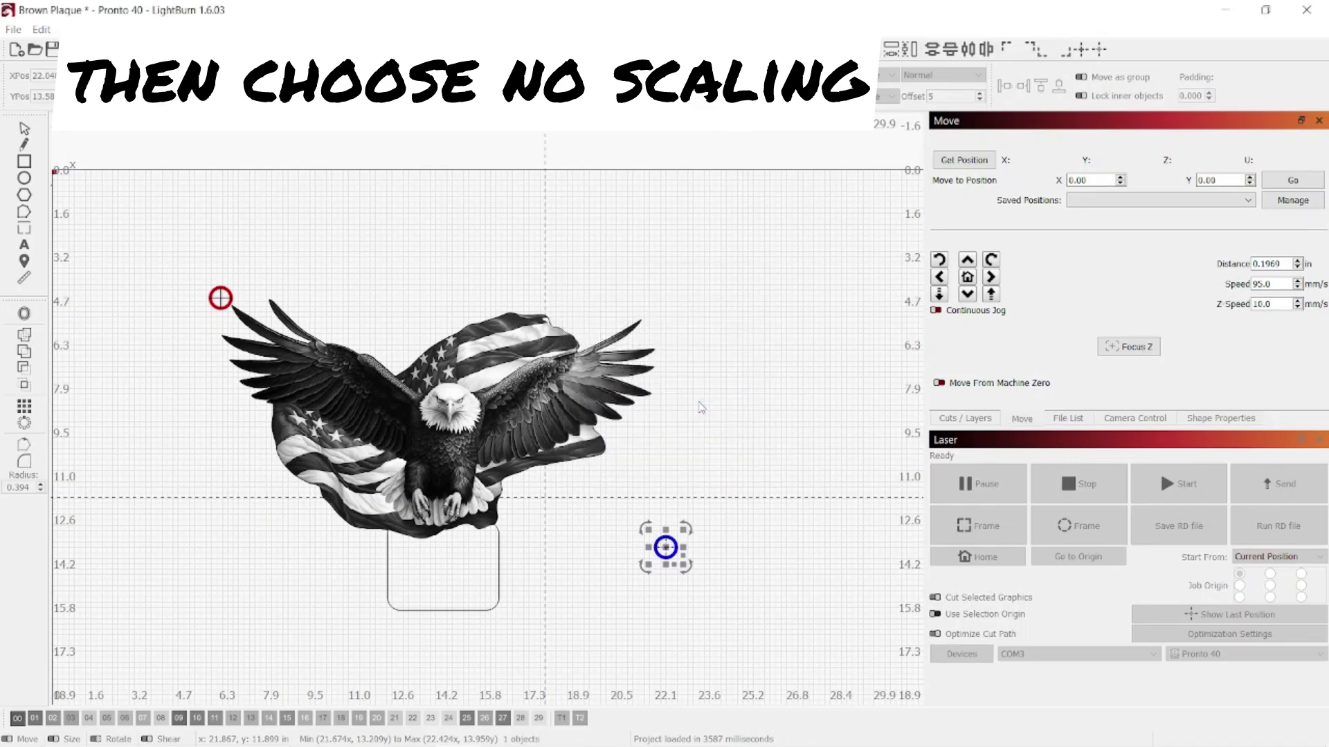
{"action": "left_click", "coordinate": [499, 544]}
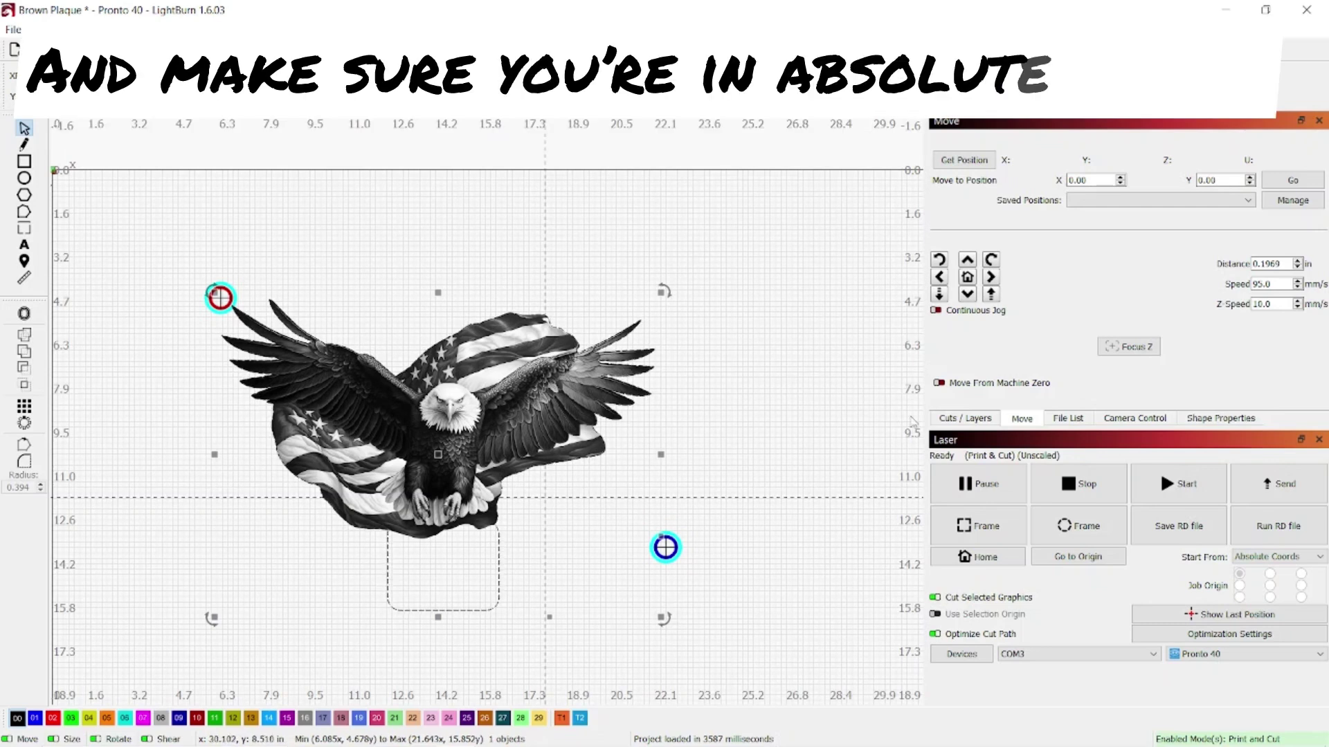
{"action": "left_click", "coordinate": [964, 418]}
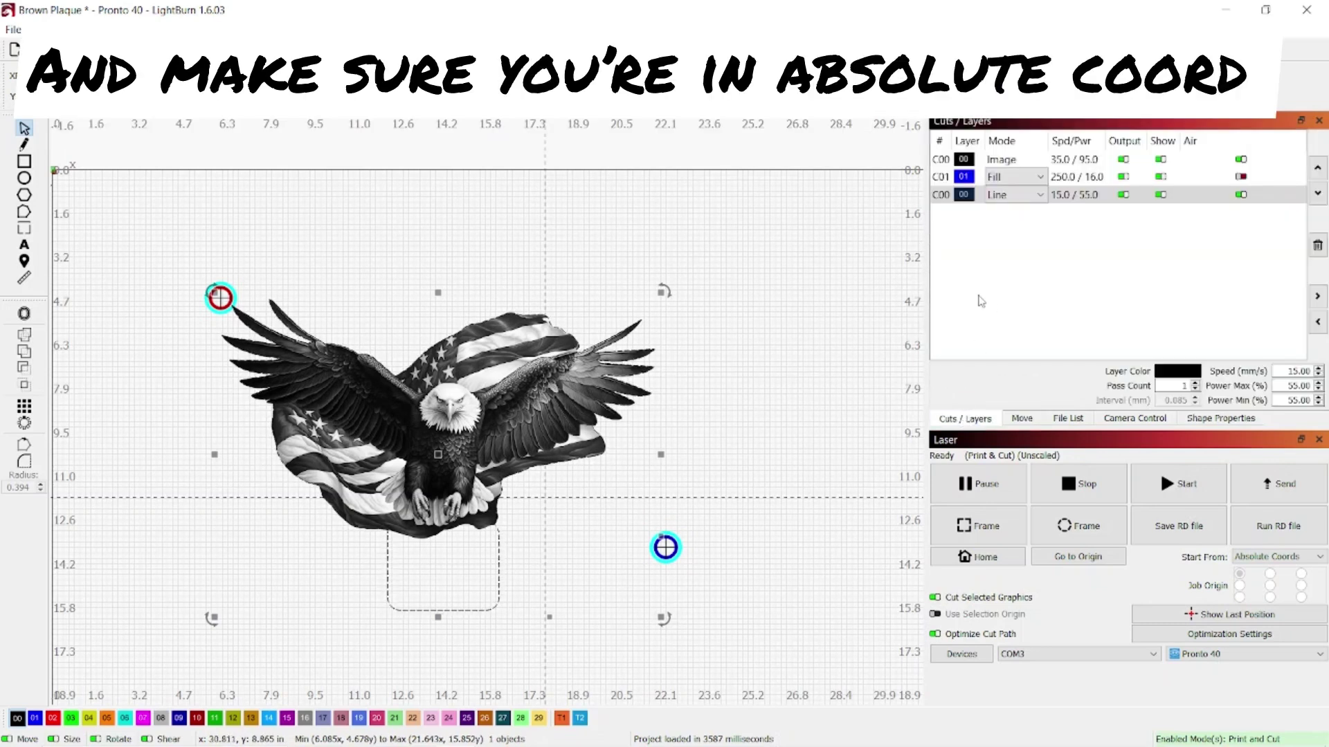